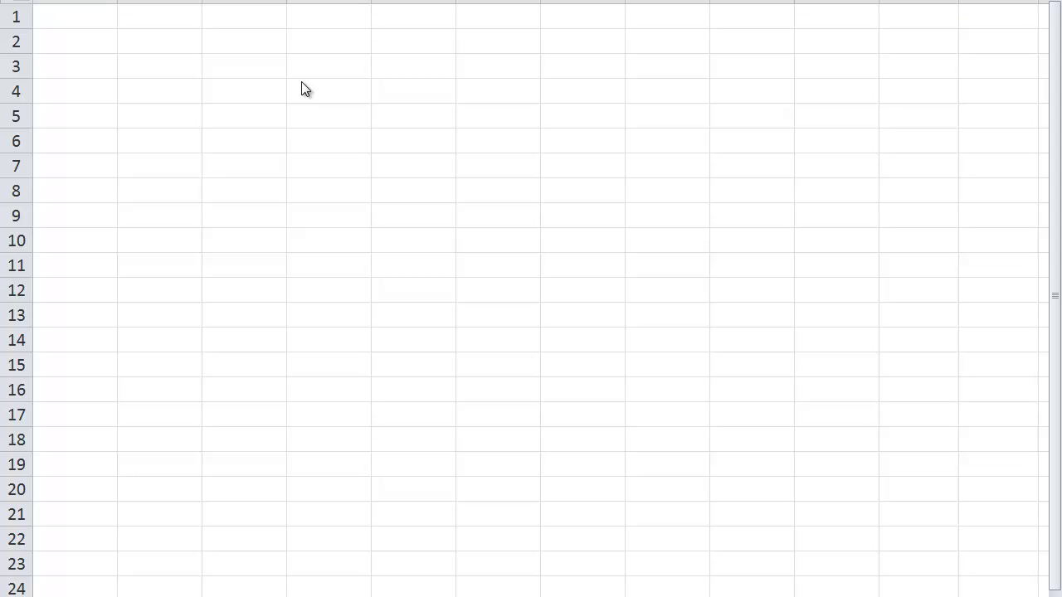
- Label cell A1 '1st run'
click(61, 21)
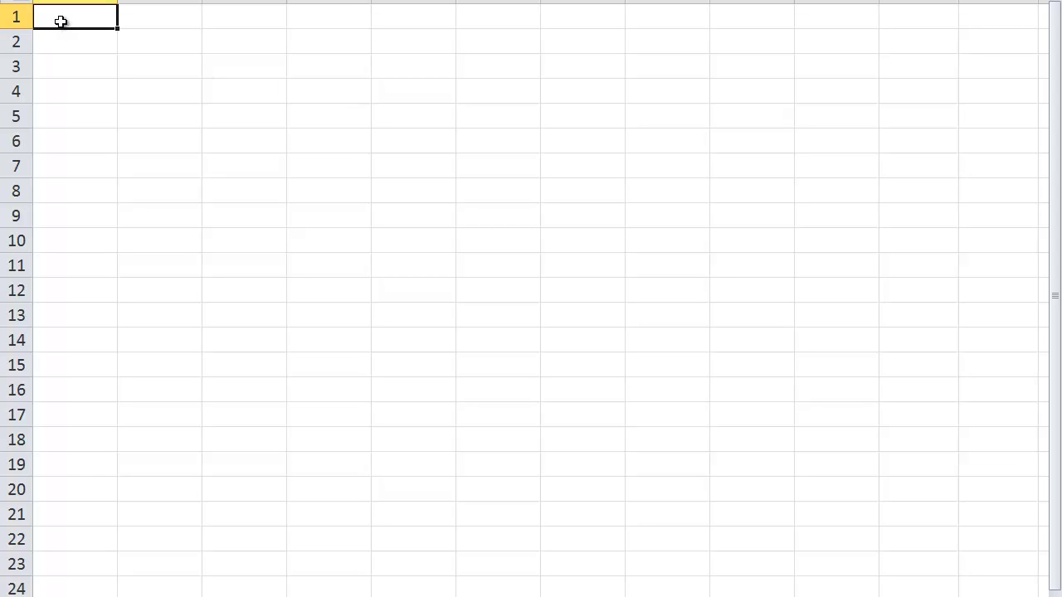
text(1st run)
key(Return)
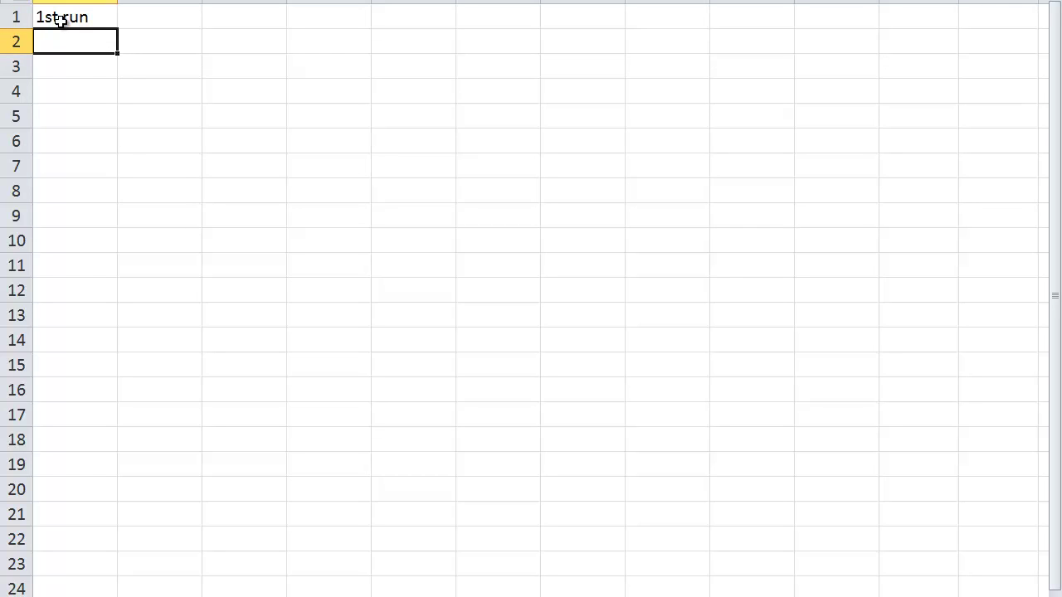
- Enter =RANDBETWEEN(0,9) in A2 to draw a random digit from 0 to 9
text(=rand)
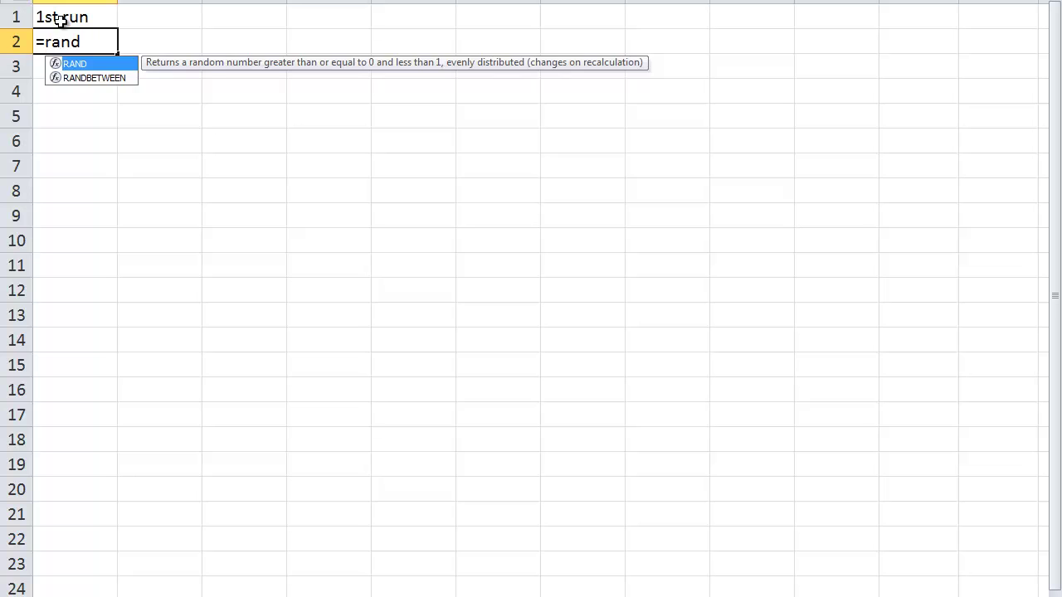
key(Down)
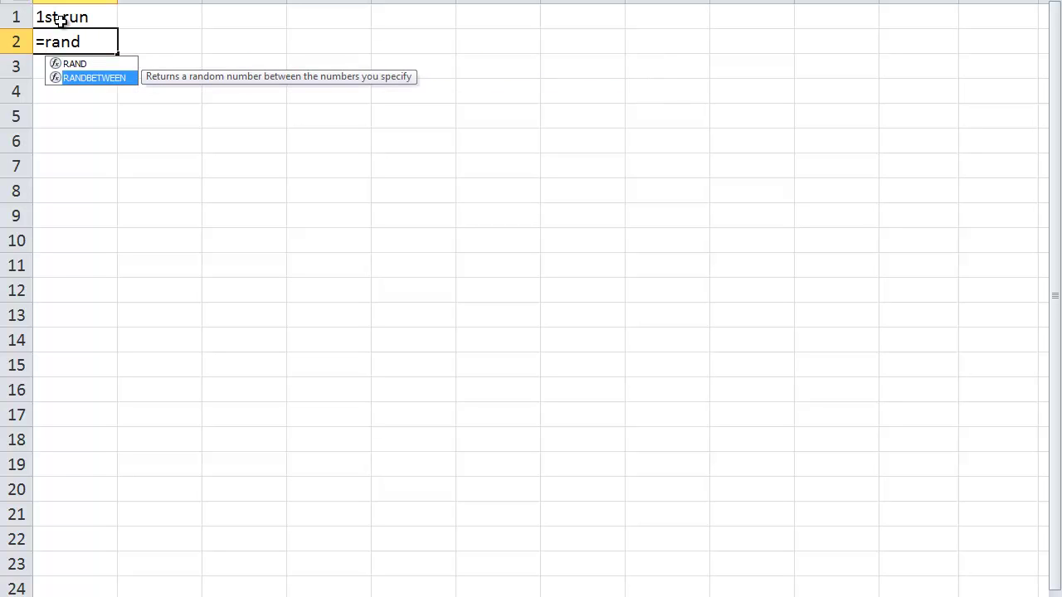
key(Tab)
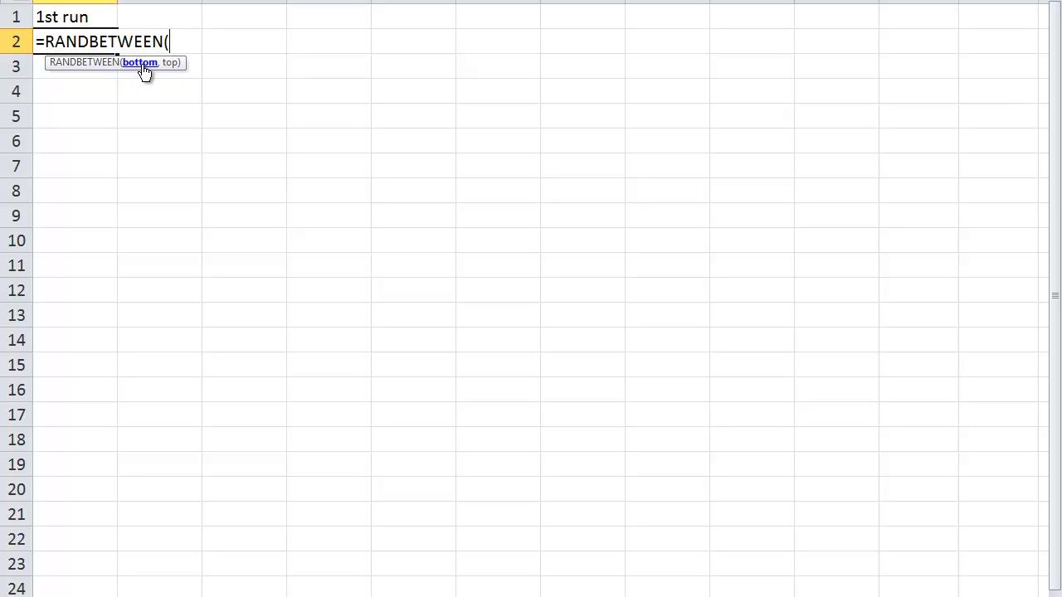
text(0,9))
key(Return)
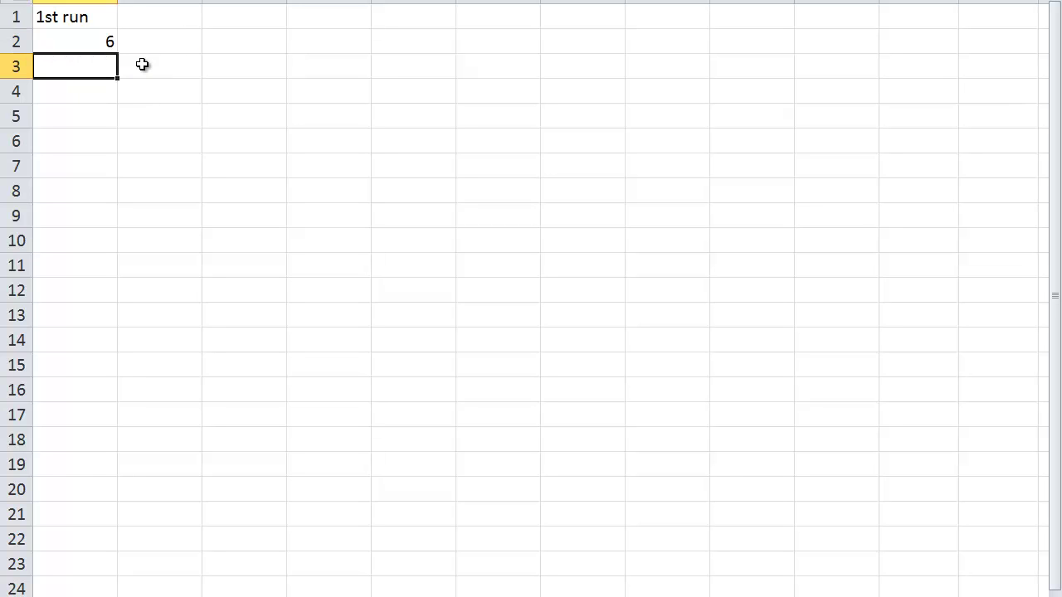
- Copy the A2 RANDBETWEEN formula down into A3:A21 and narrow column B
click(78, 41)
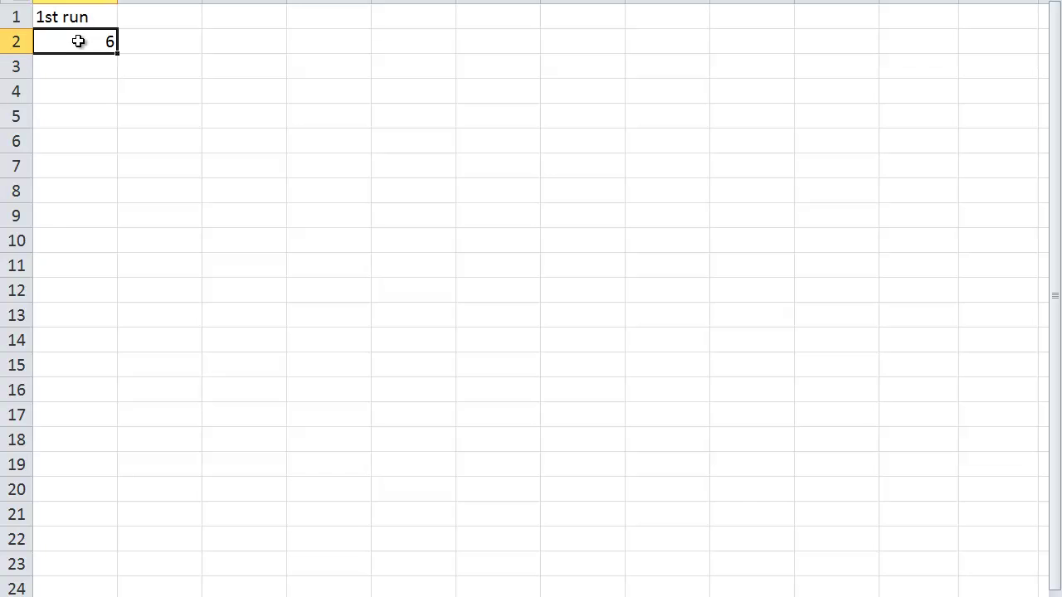
key(ctrl+c)
drag(81, 66, 49, 507)
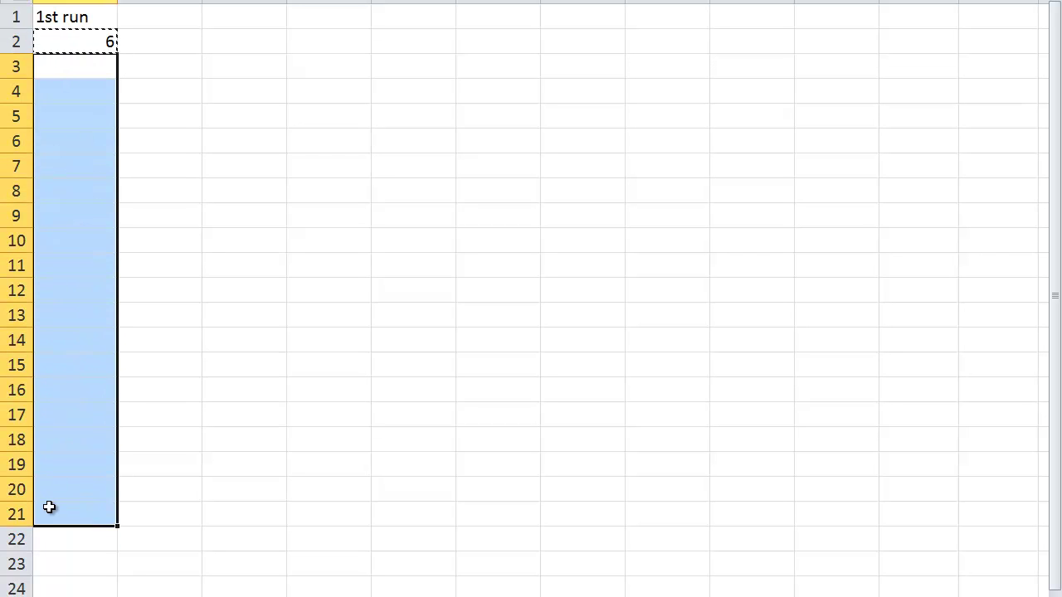
key(ctrl+v)
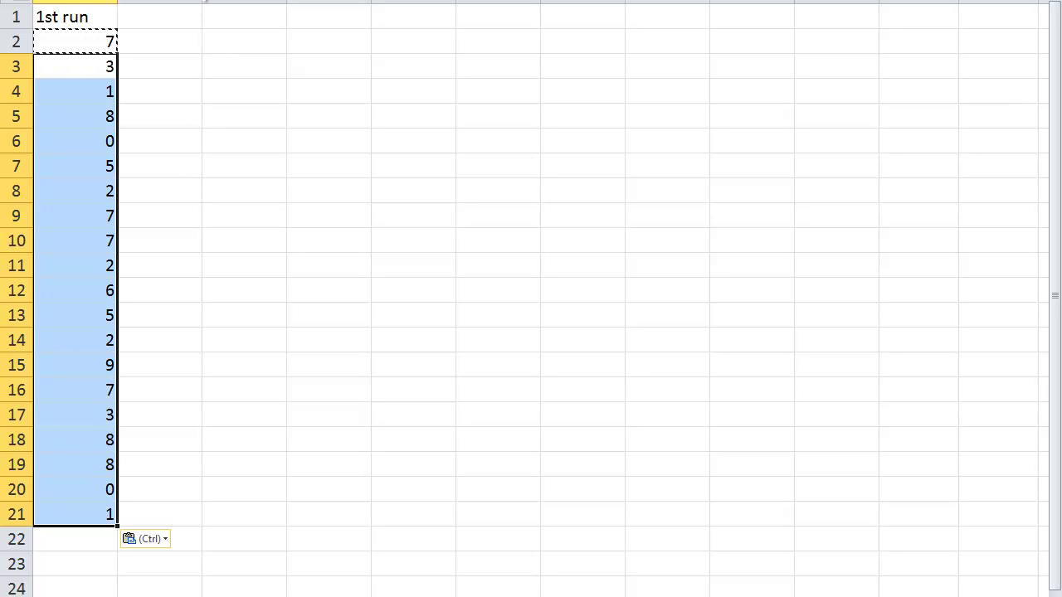
drag(201, 2, 168, 2)
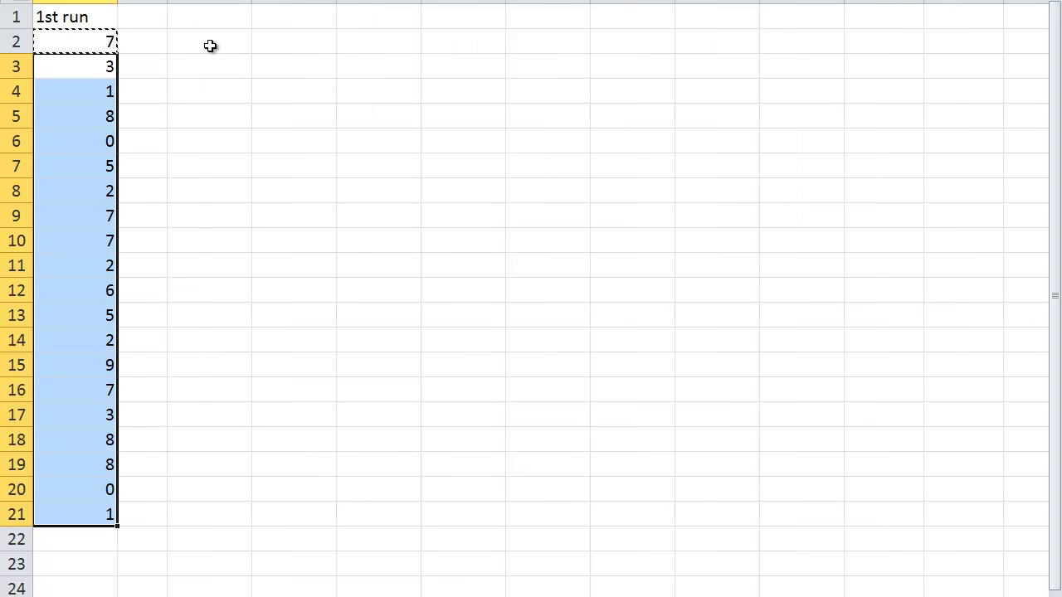
- Enter the label 'rarest #' in C2, shortened from 'rarest number', and narrow column D
click(205, 39)
text(r)
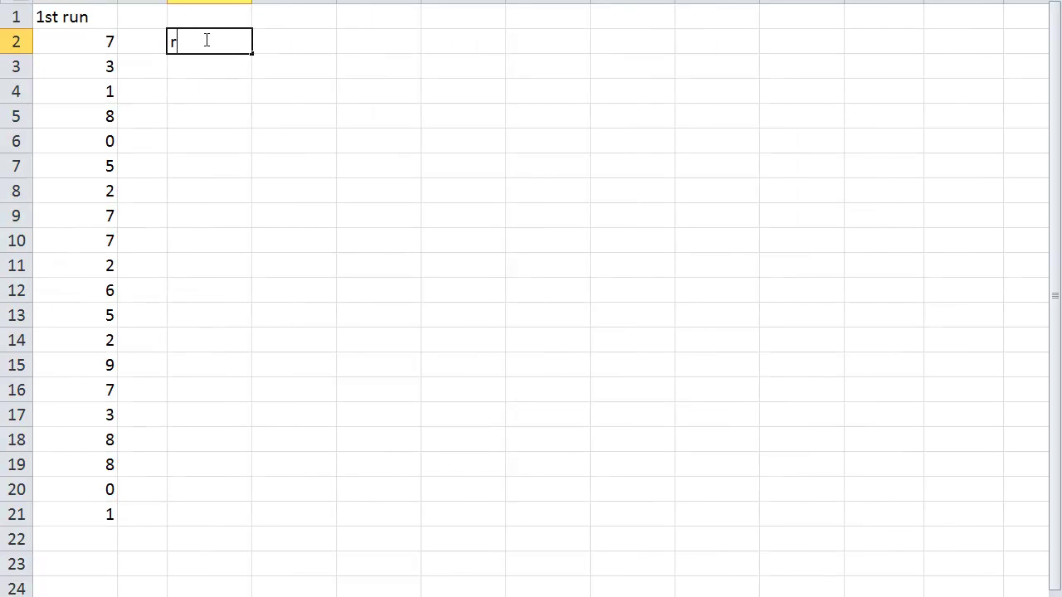
text(arest number)
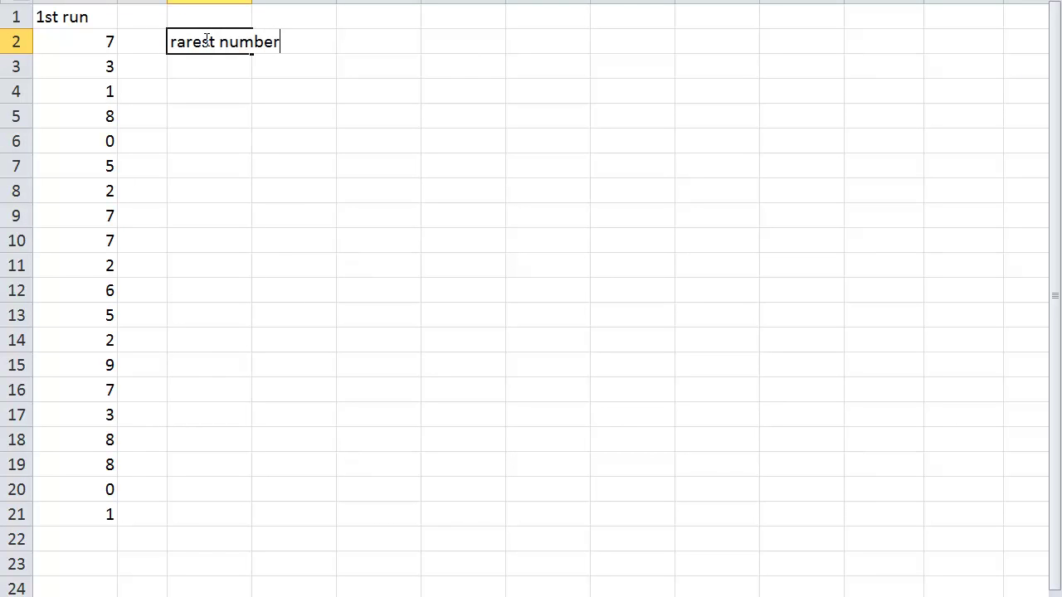
key(Return)
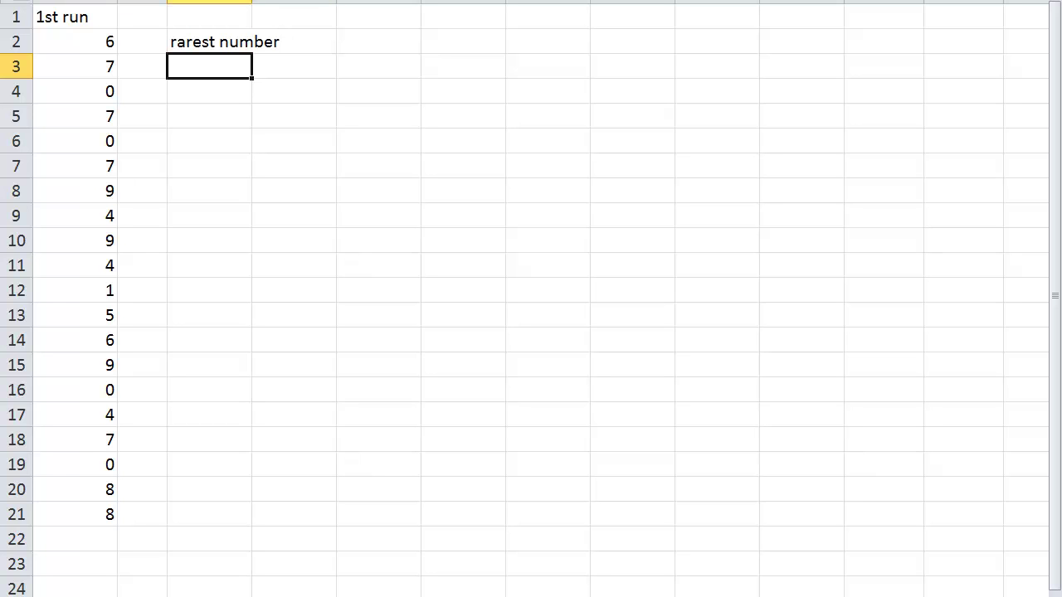
click(235, 43)
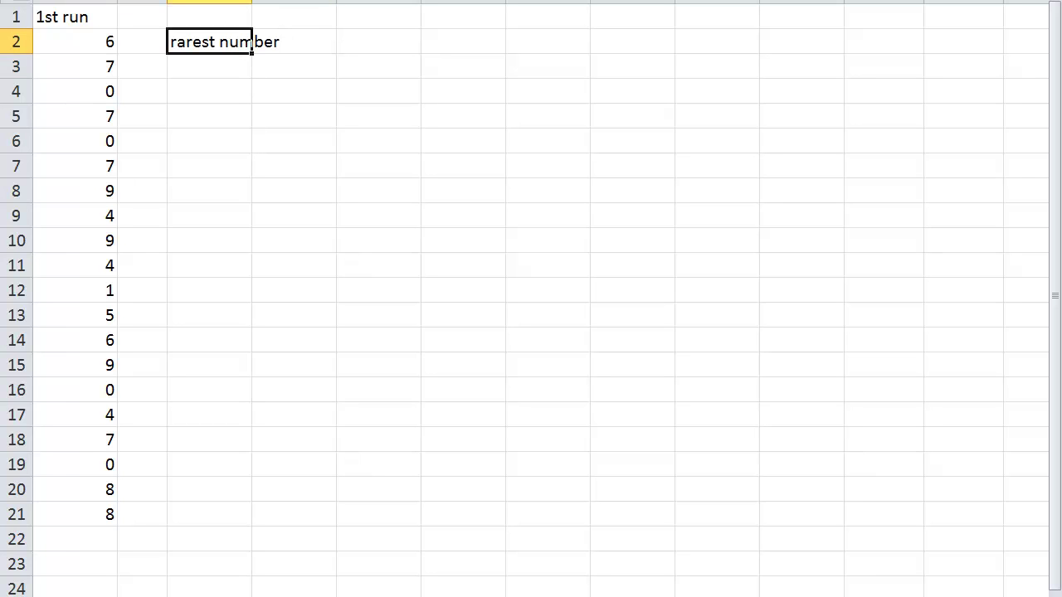
key(End)
text(:)
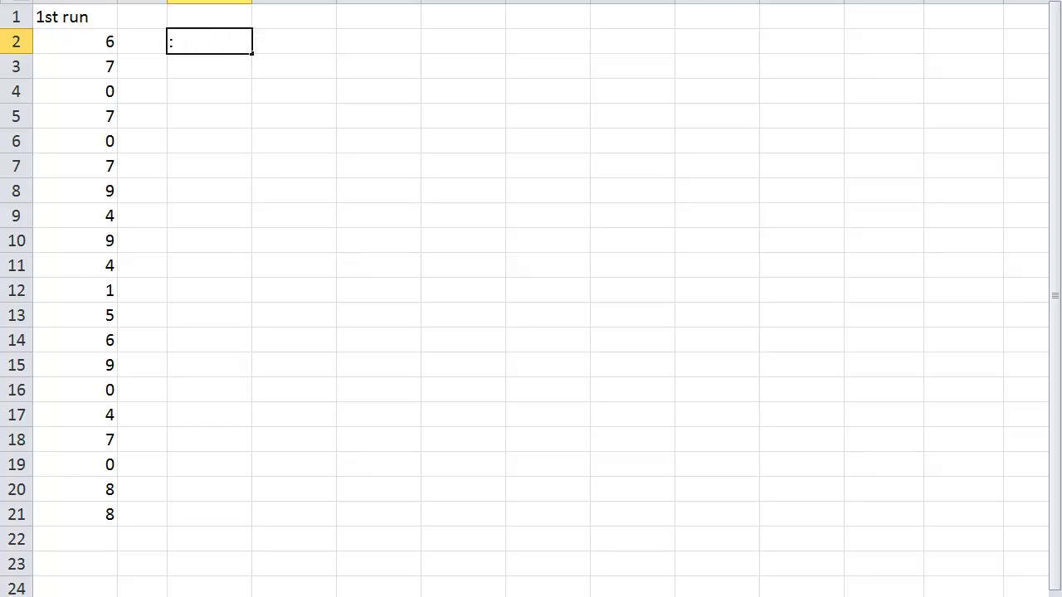
text(#)
key(Return)
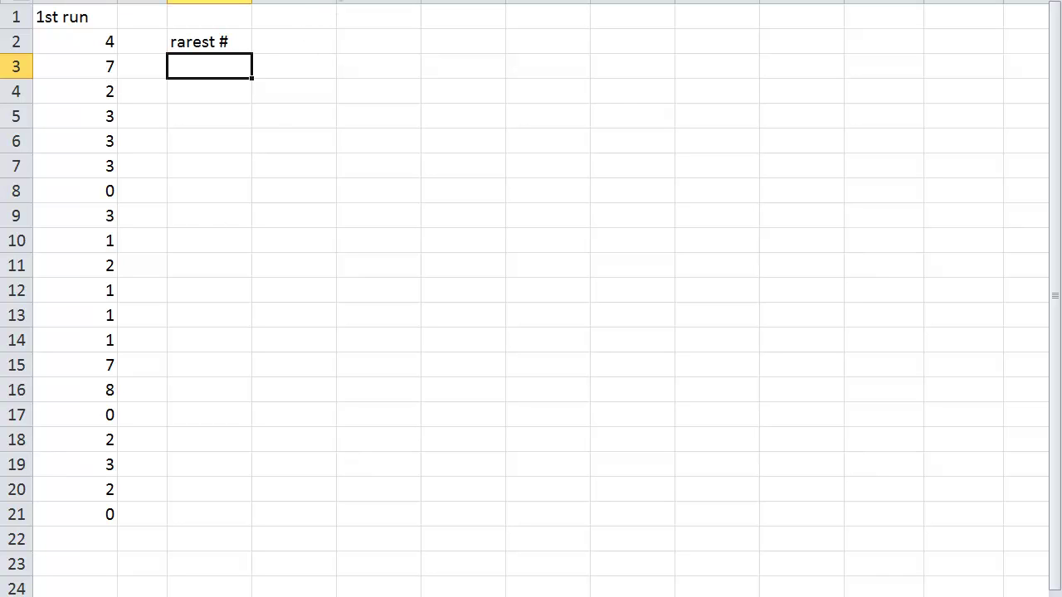
drag(336, 2, 305, 2)
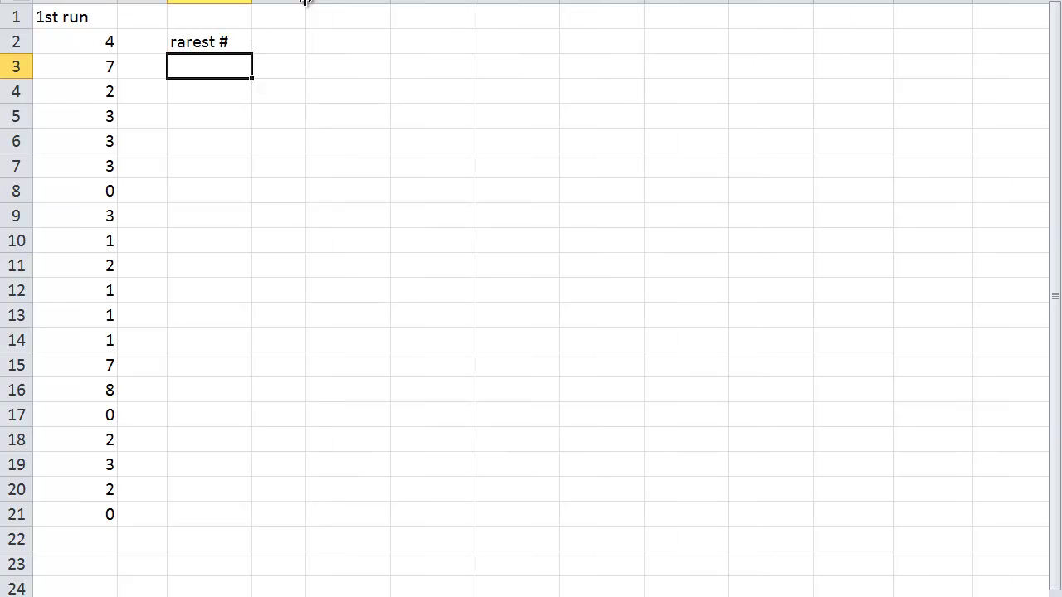
- Head column E '2nd Run', paste the random formula into E2:E21, and narrow column F
click(325, 20)
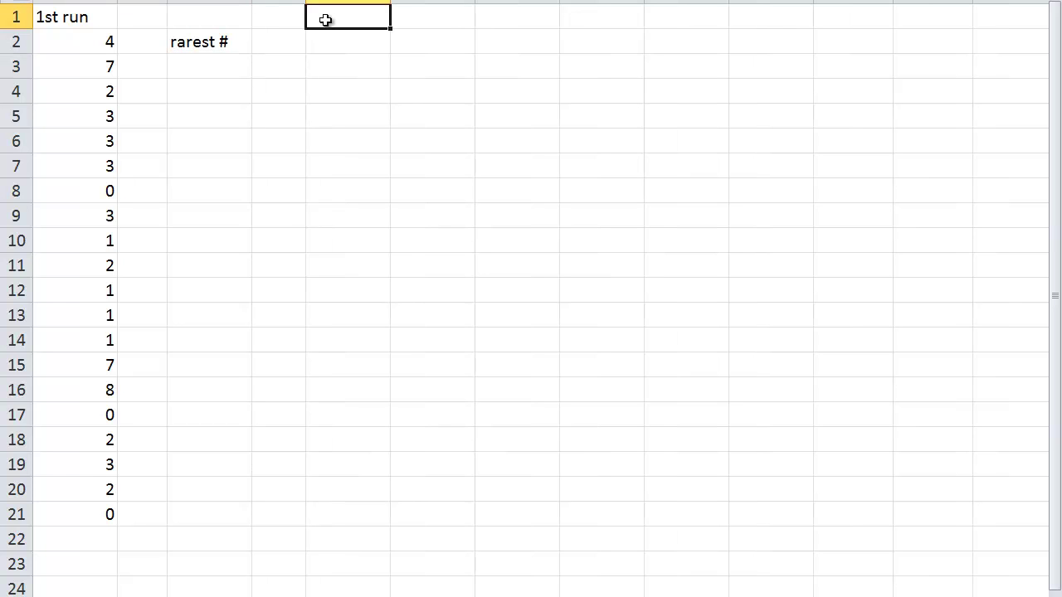
text(2nd )
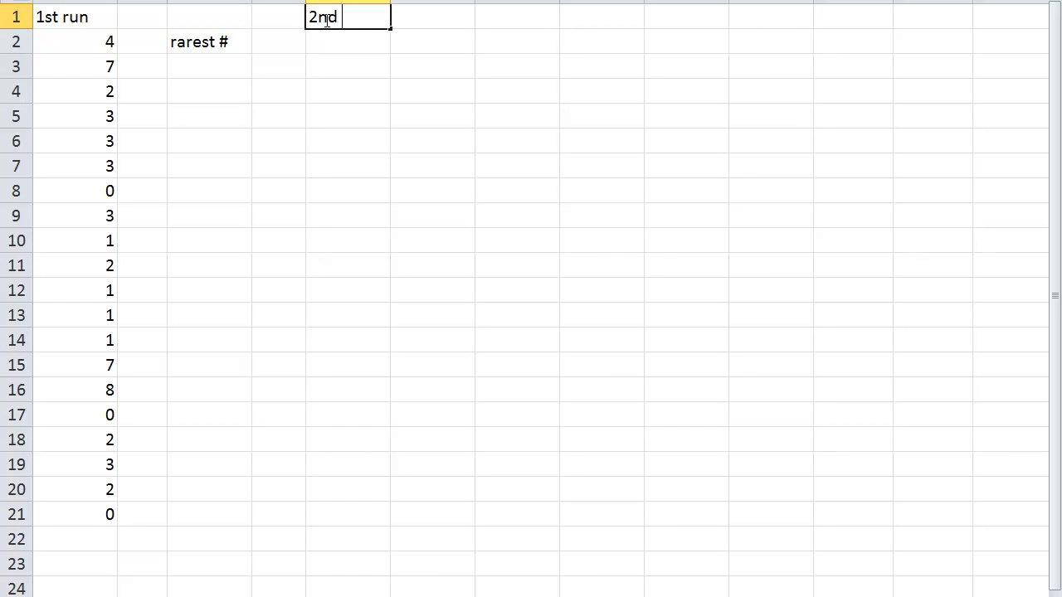
text(Run)
key(Return)
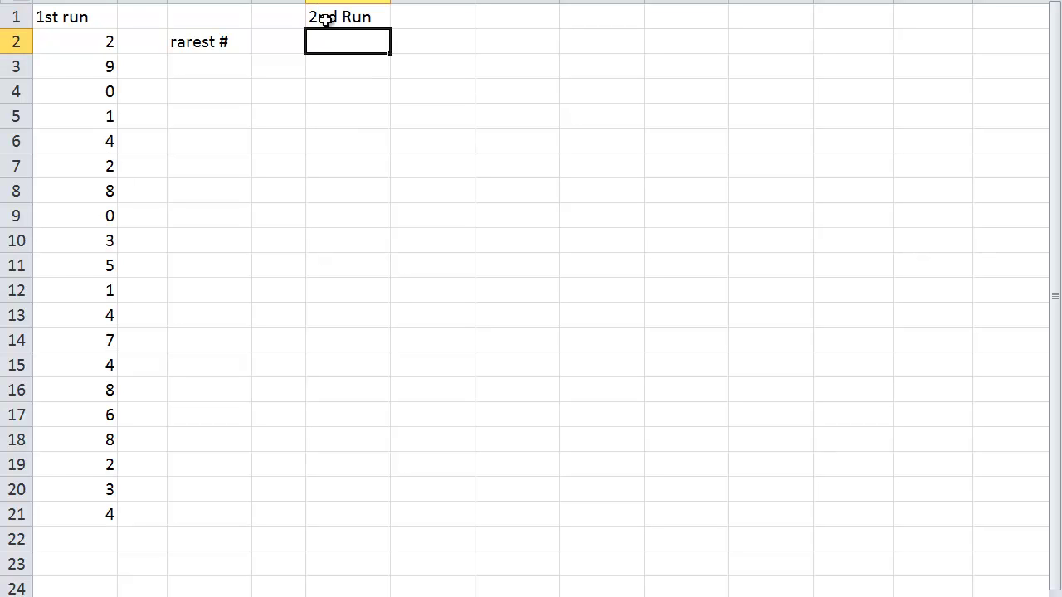
click(95, 46)
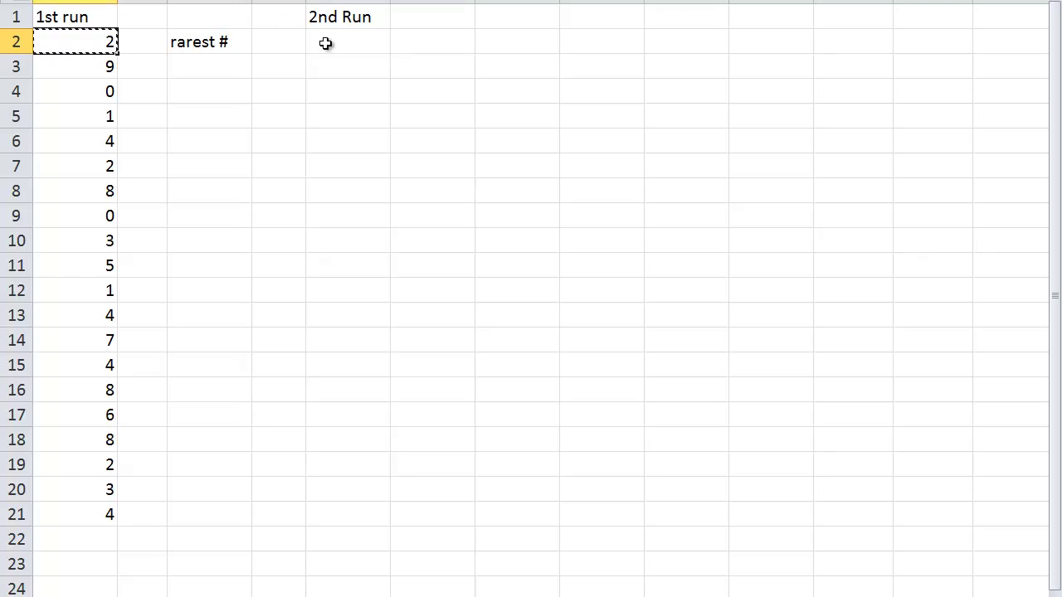
drag(332, 41, 339, 507)
key(ctrl+v)
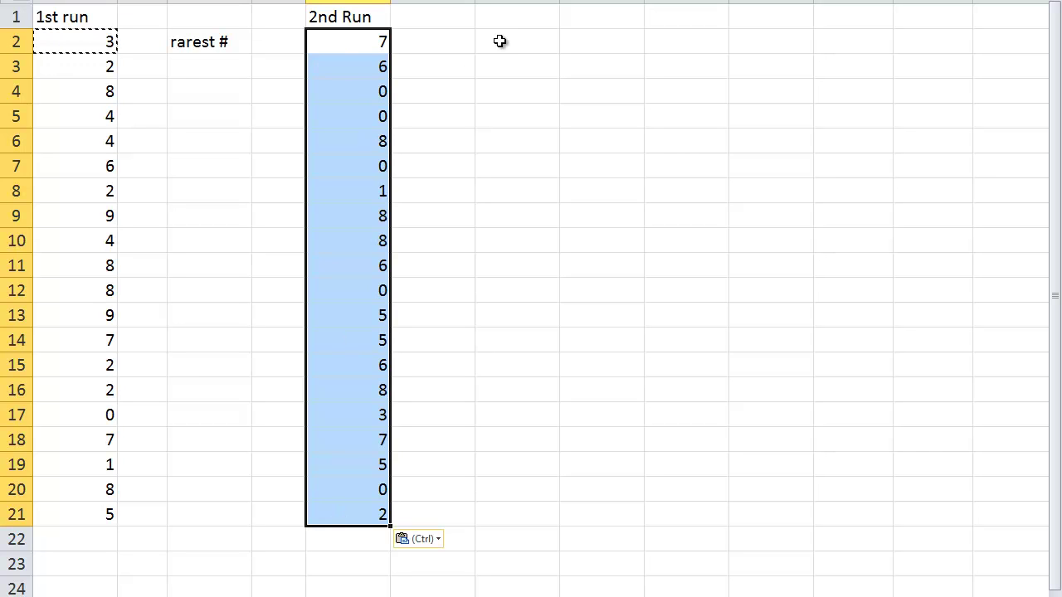
drag(474, 3, 444, 2)
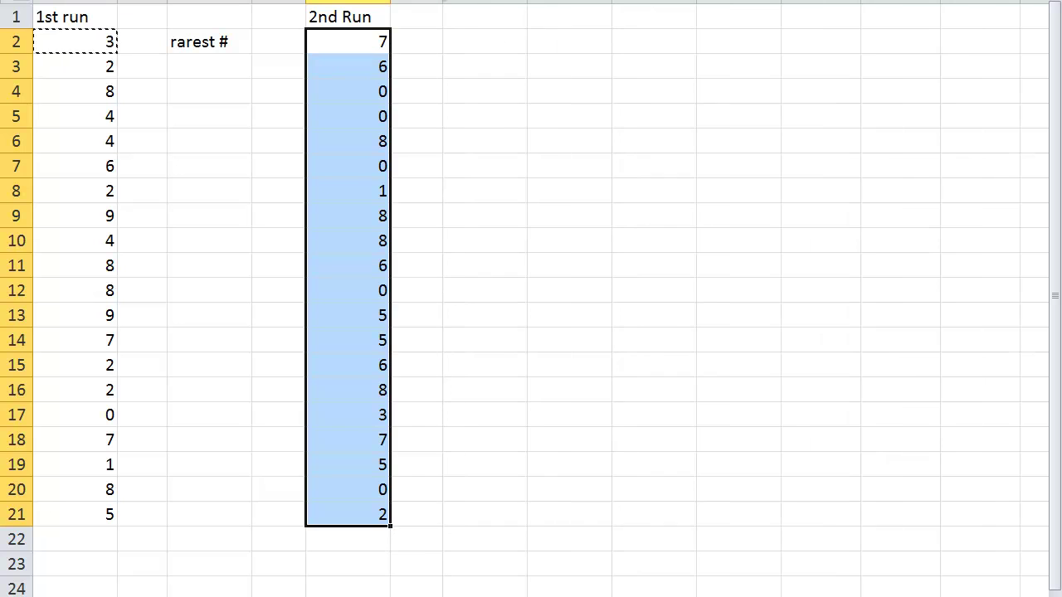
- Label the stats column beside 2nd Run with '# of Wins' and '% wins'
click(469, 45)
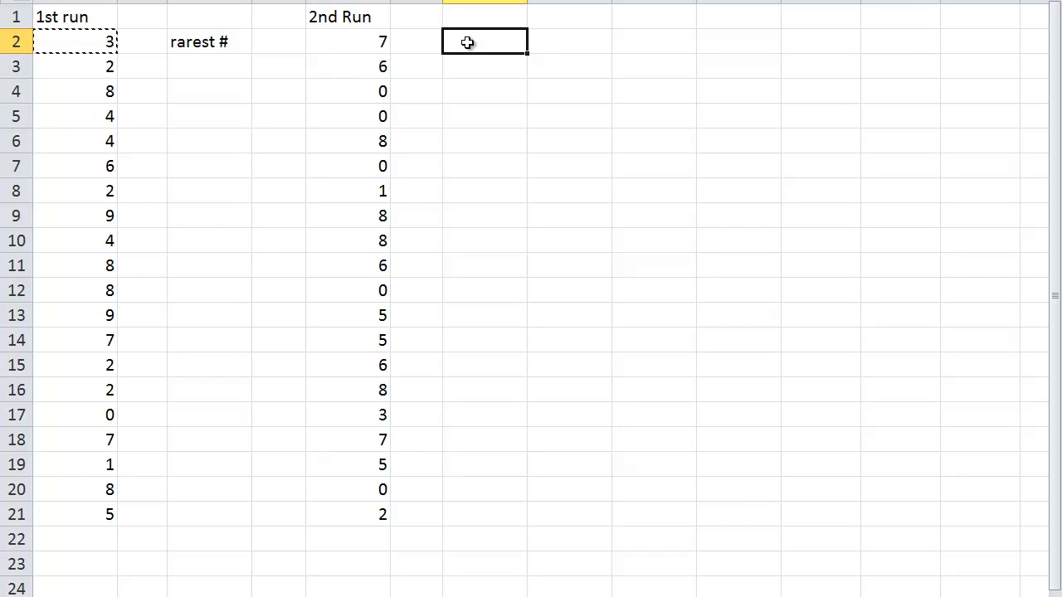
click(198, 67)
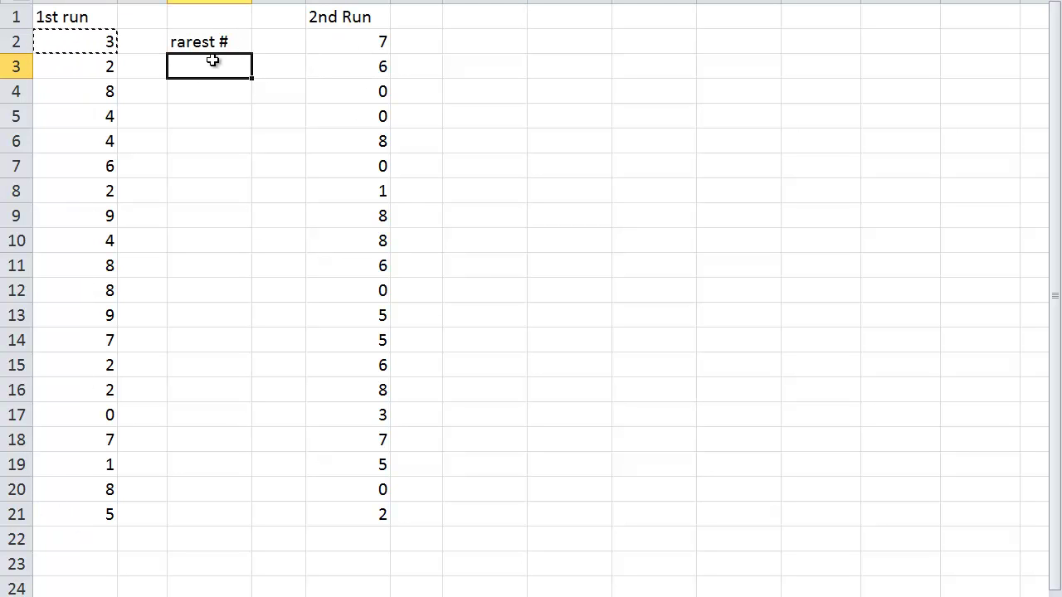
click(498, 45)
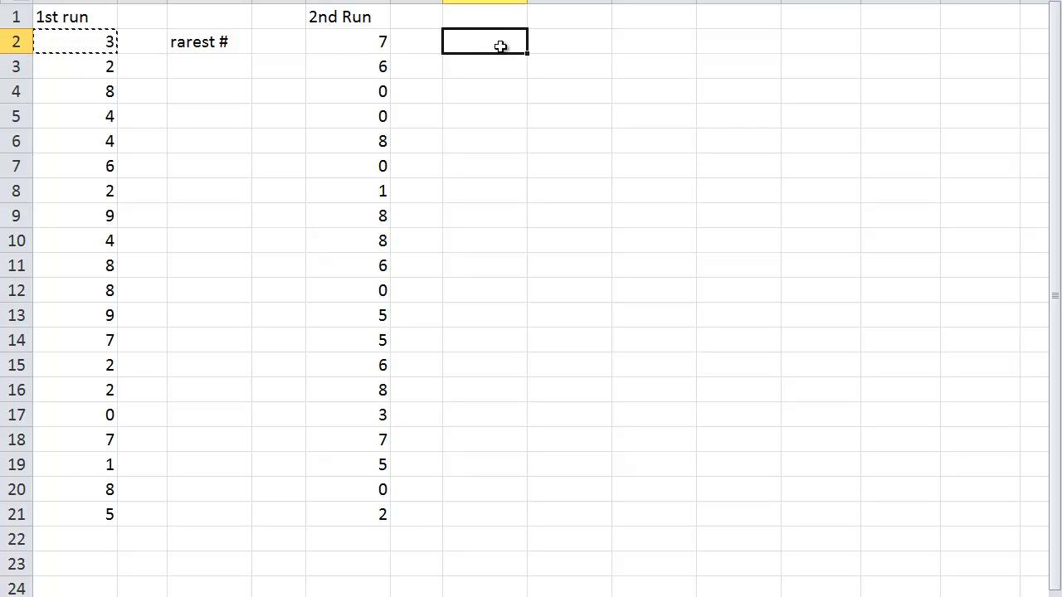
text(# of Wins)
key(Return)
key(Return)
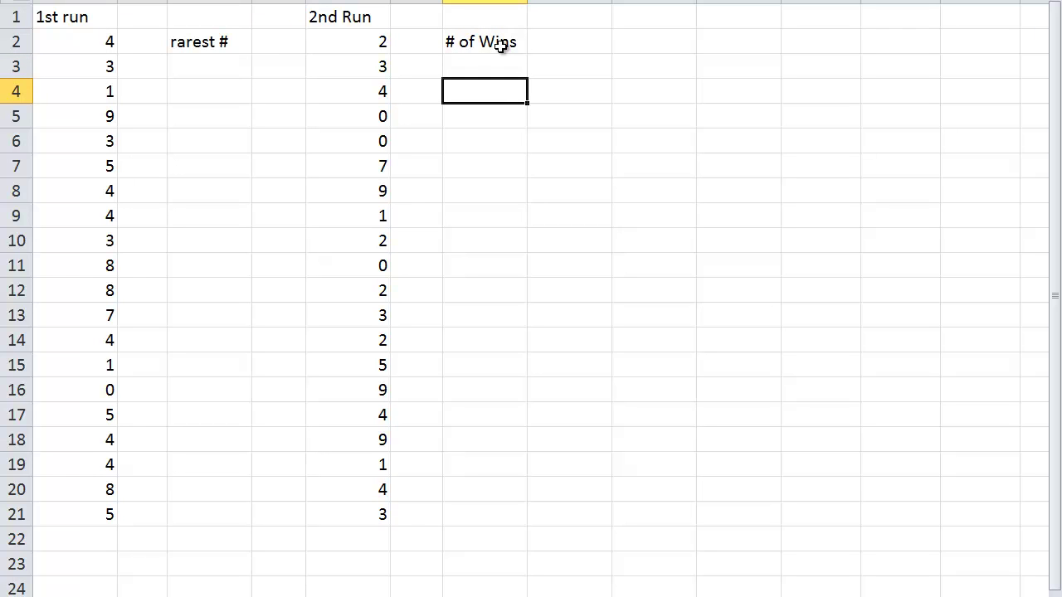
text(% wins)
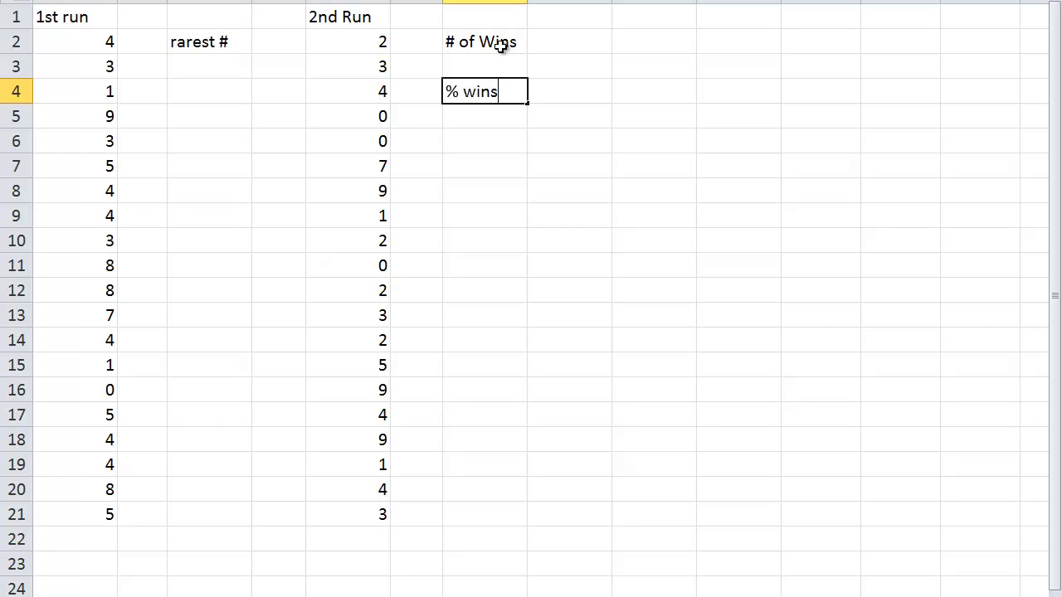
key(Return)
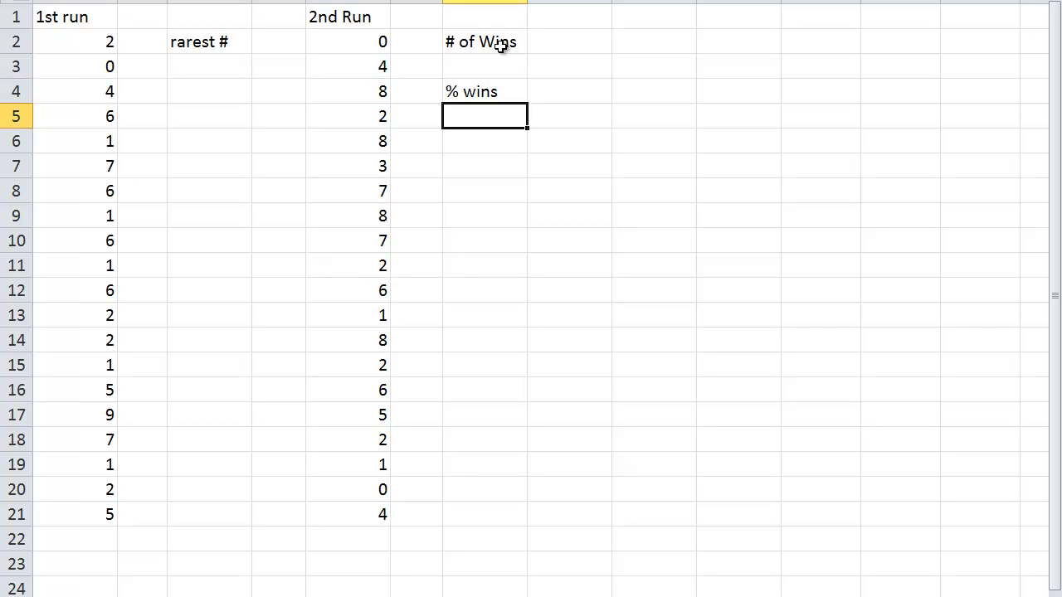
- Add the 'new Rare #' label two rows below '% wins', correcting the misspelling
key(Return)
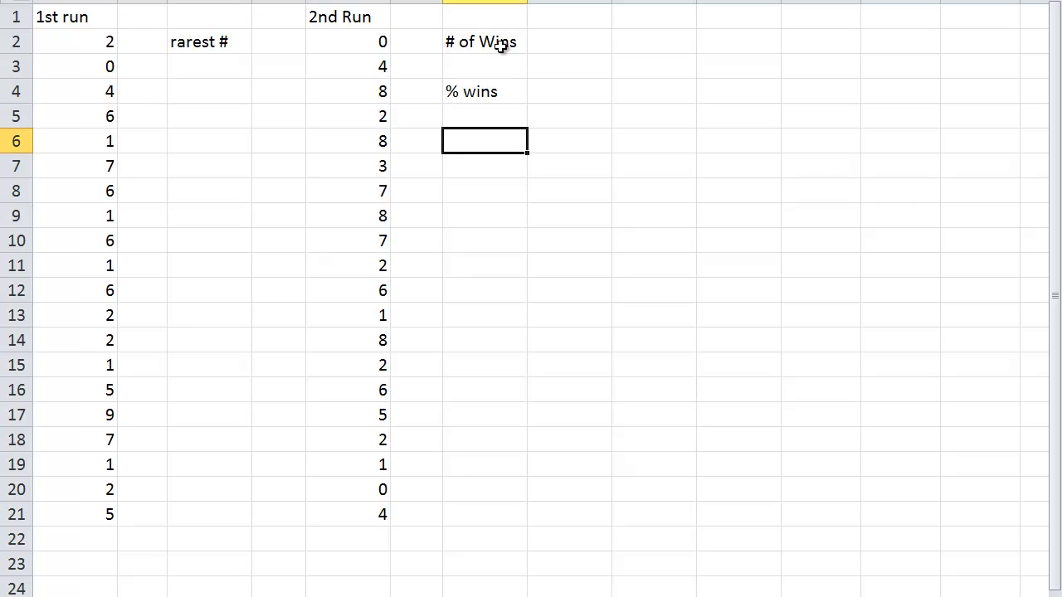
text(new rR)
text(EST numb)
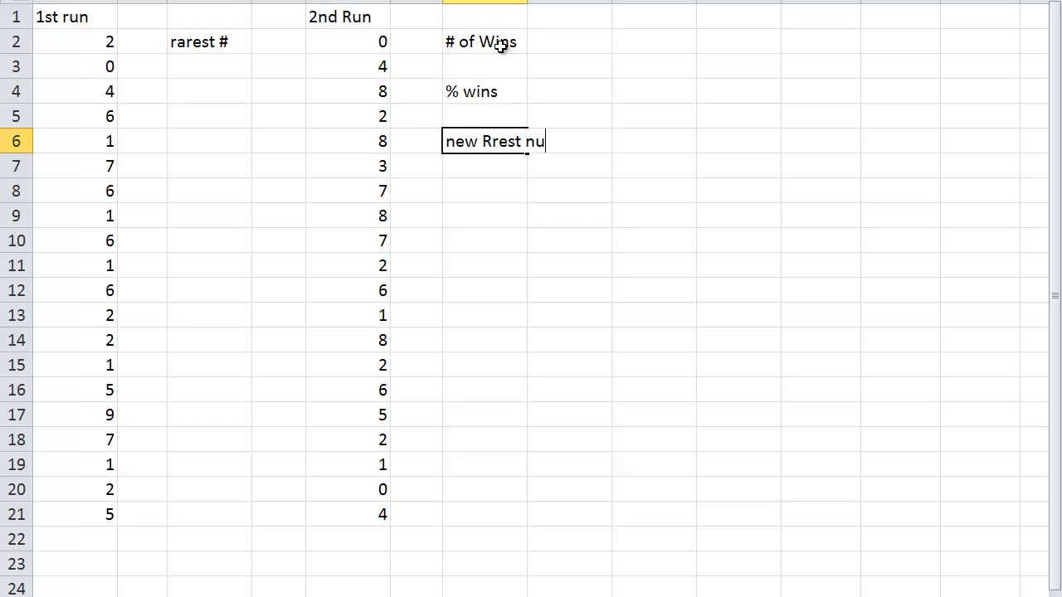
text(er)
key(BackSpace)
key(BackSpace)
key(BackSpace)
key(BackSpace)
key(BackSpace)
key(BackSpace)
key(BackSpace)
key(BackSpace)
key(BackSpace)
key(BackSpace)
key(BackSpace)
text(are #)
key(Return)
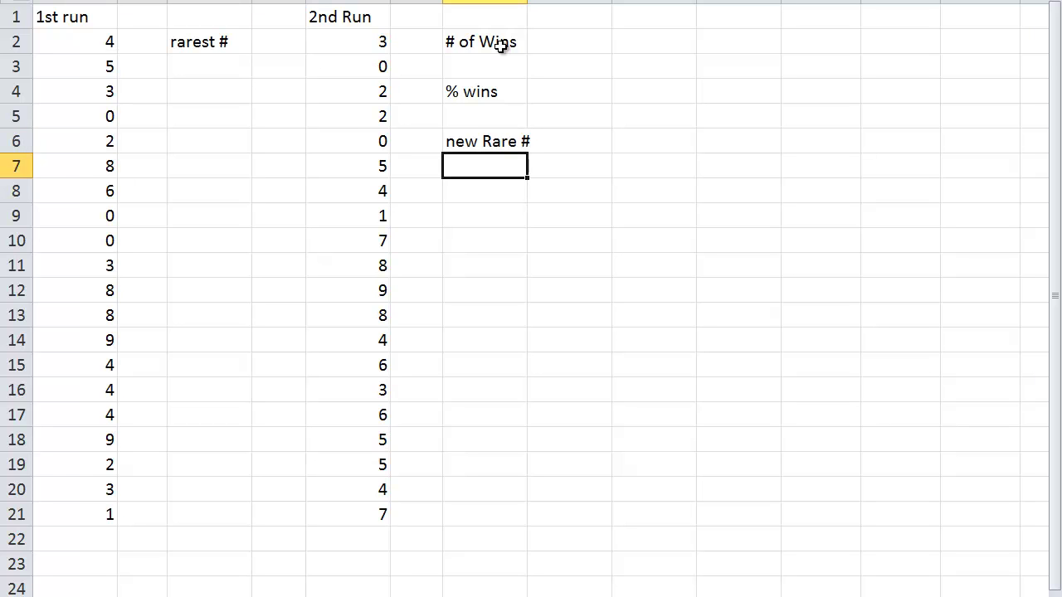
scroll(398, 40, down, 1)
scroll(301, 33, up, 1)
- Narrow the spacer column, add a '3rd Run' heading, and fill its rows 2–21 with the 2nd Run's random formula
drag(612, 2, 575, 3)
click(615, 18)
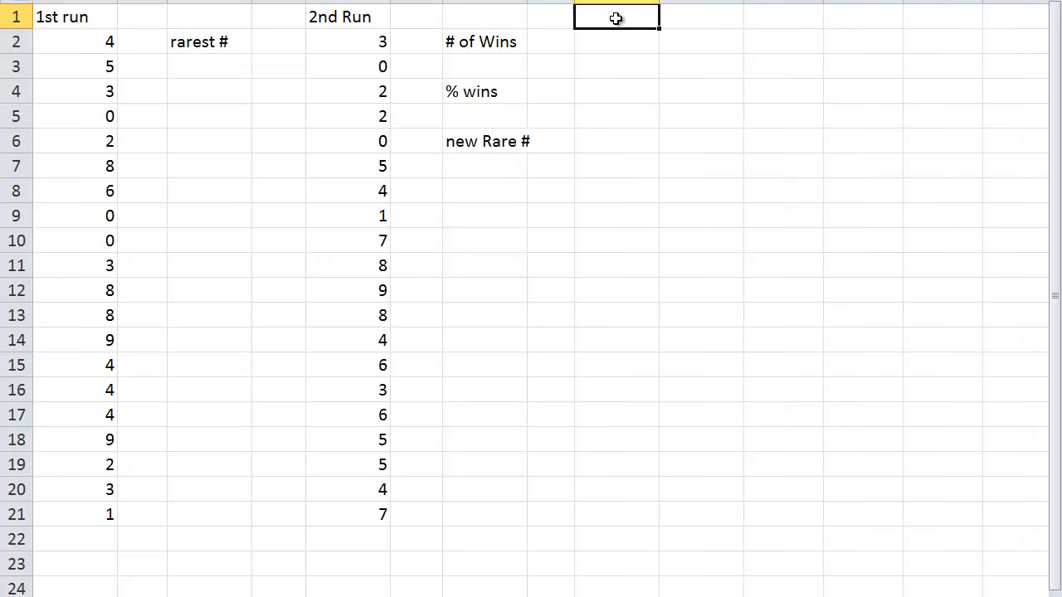
text(3rd )
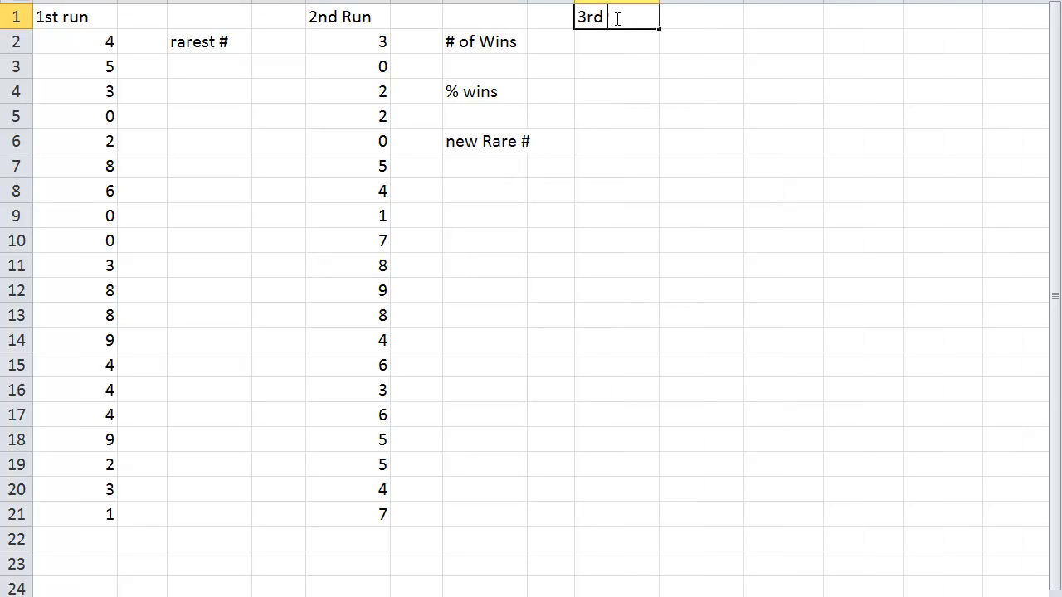
text(Run)
key(Return)
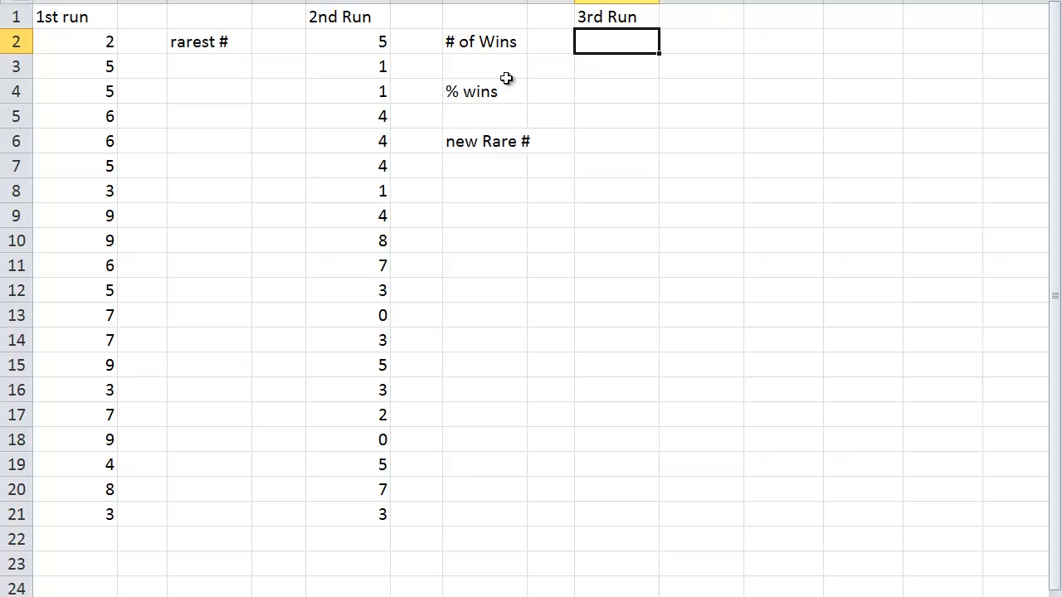
click(367, 47)
key(ctrl+c)
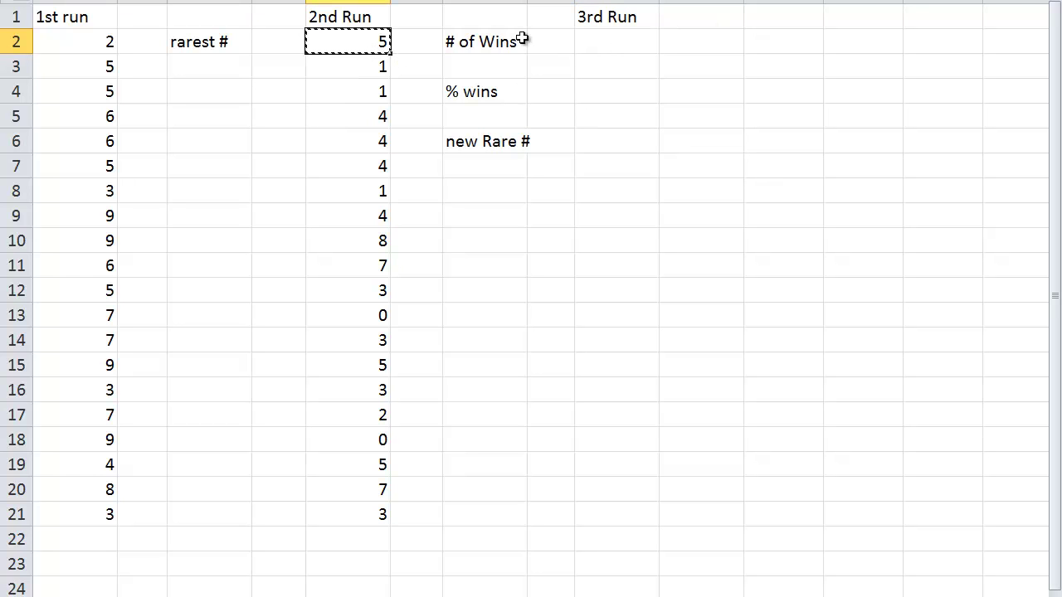
drag(585, 41, 600, 515)
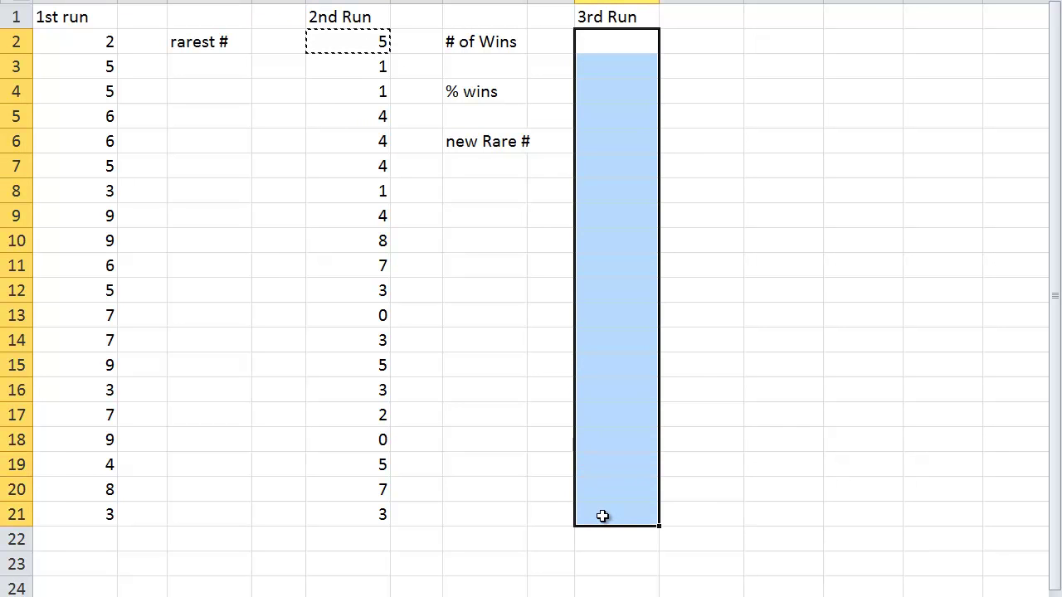
key(ctrl+v)
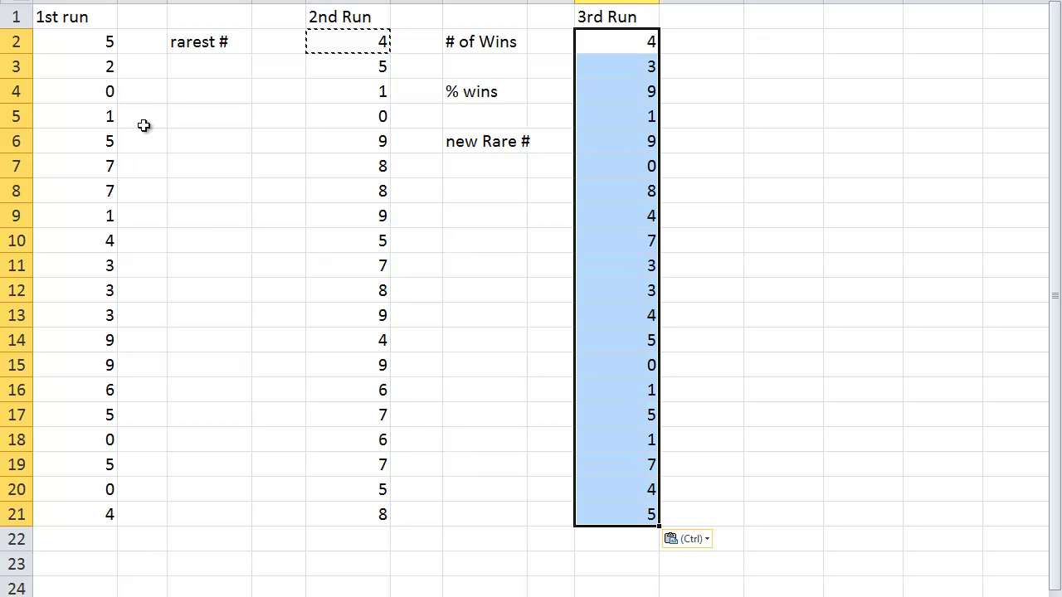
- Enter 8 in C3 as the rarest number
click(229, 63)
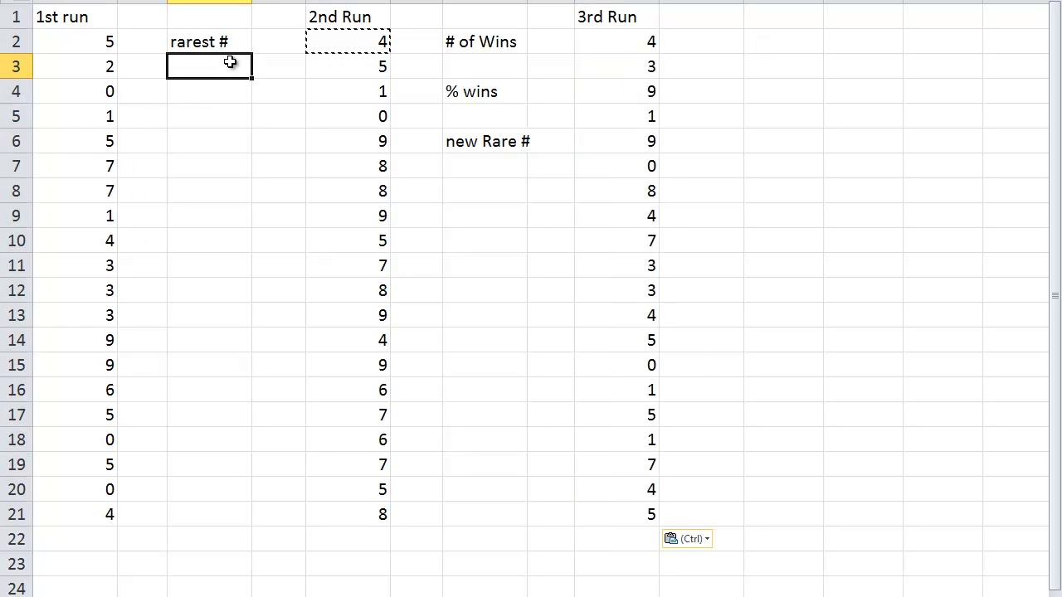
text(8)
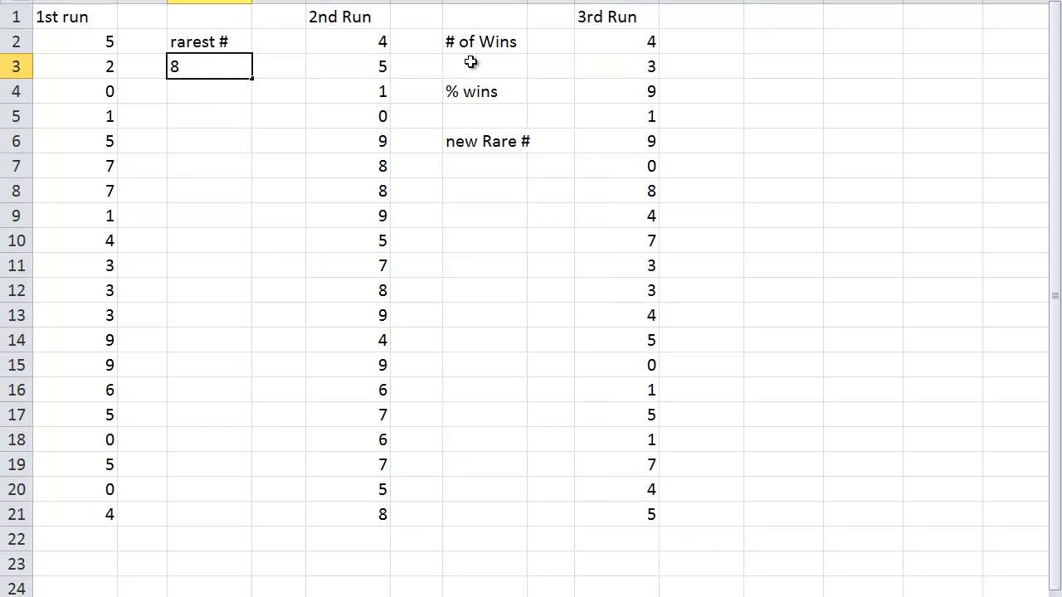
click(470, 62)
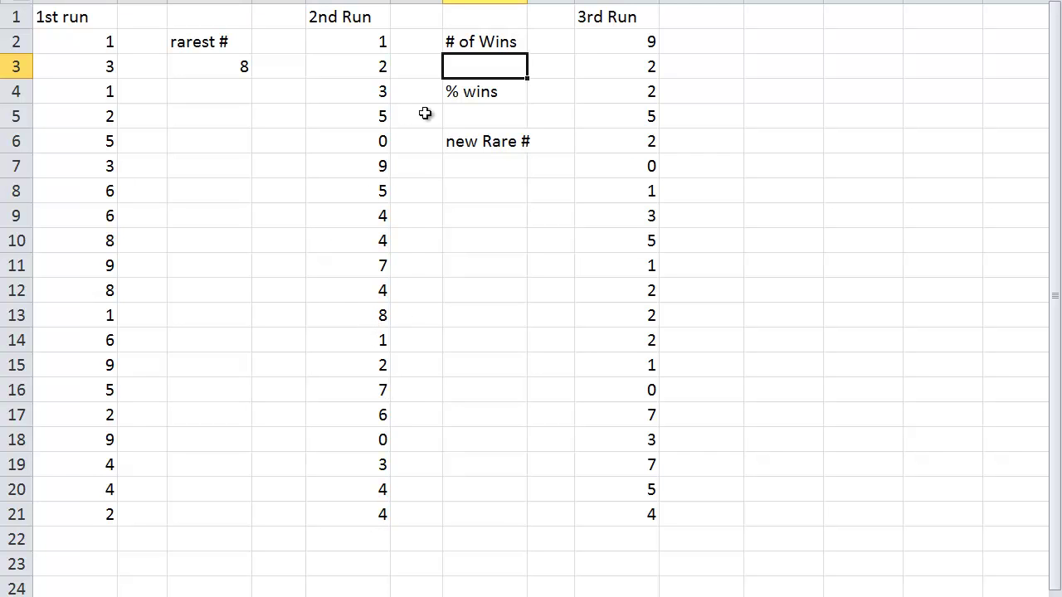
- Enter 1 as the wins count and =1/20*100 (giving 5) as the percent wins
text(1)
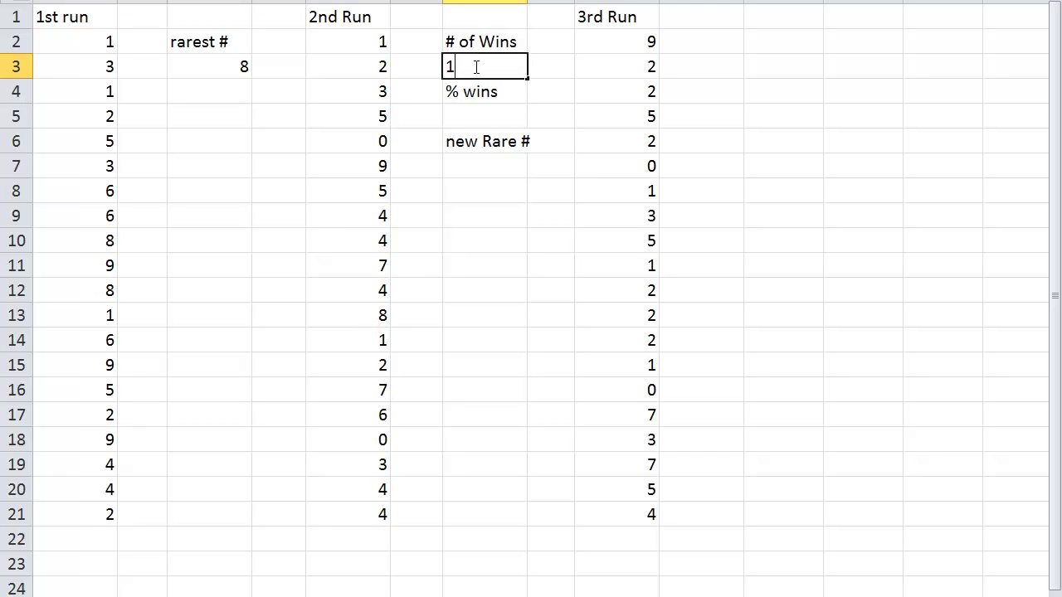
click(494, 118)
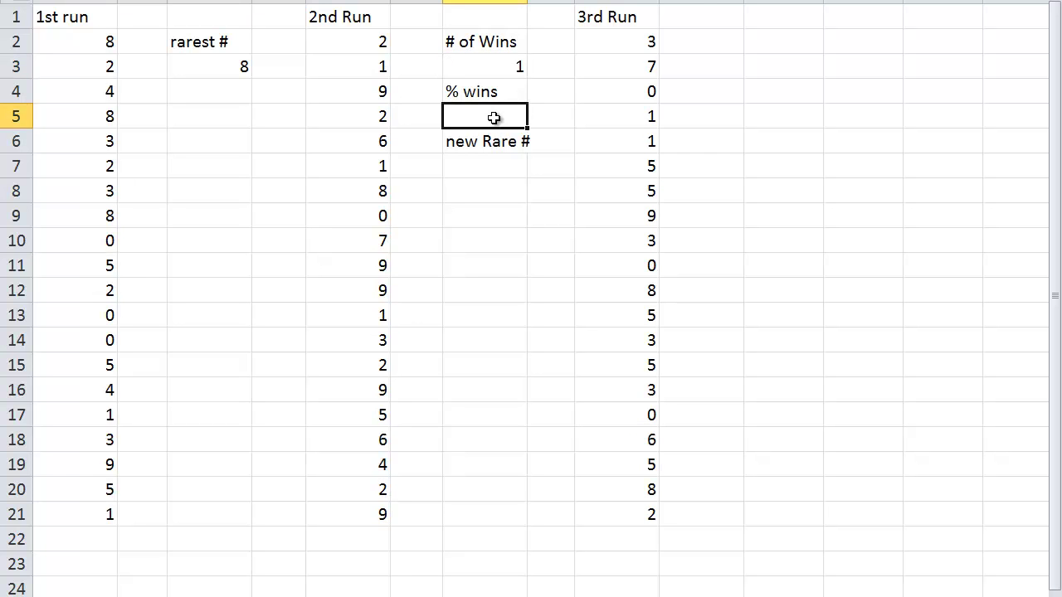
text(=1/20)
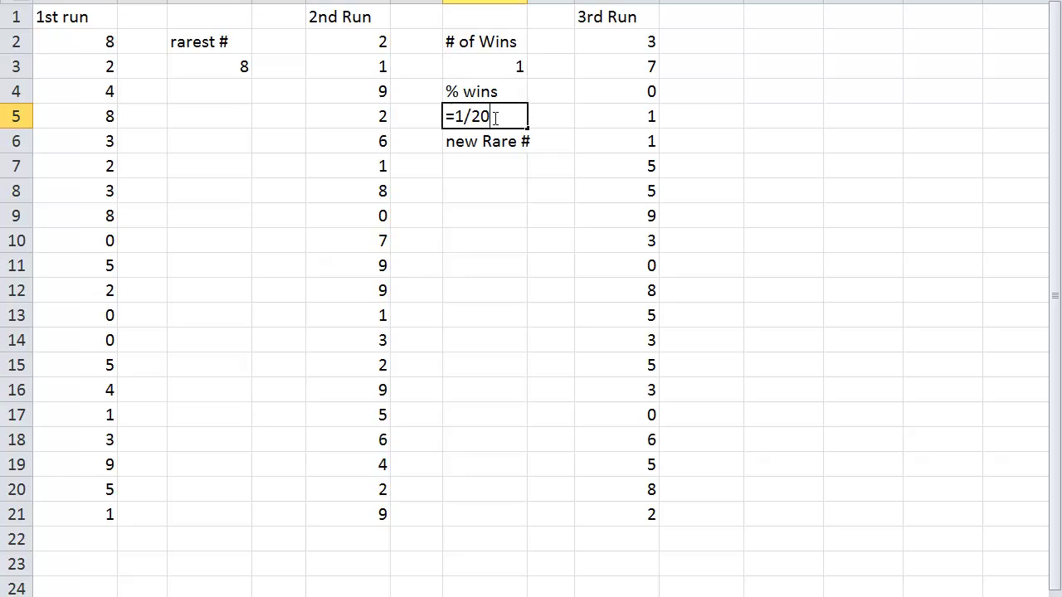
text(*100)
drag(465, 116, 498, 116)
key(Return)
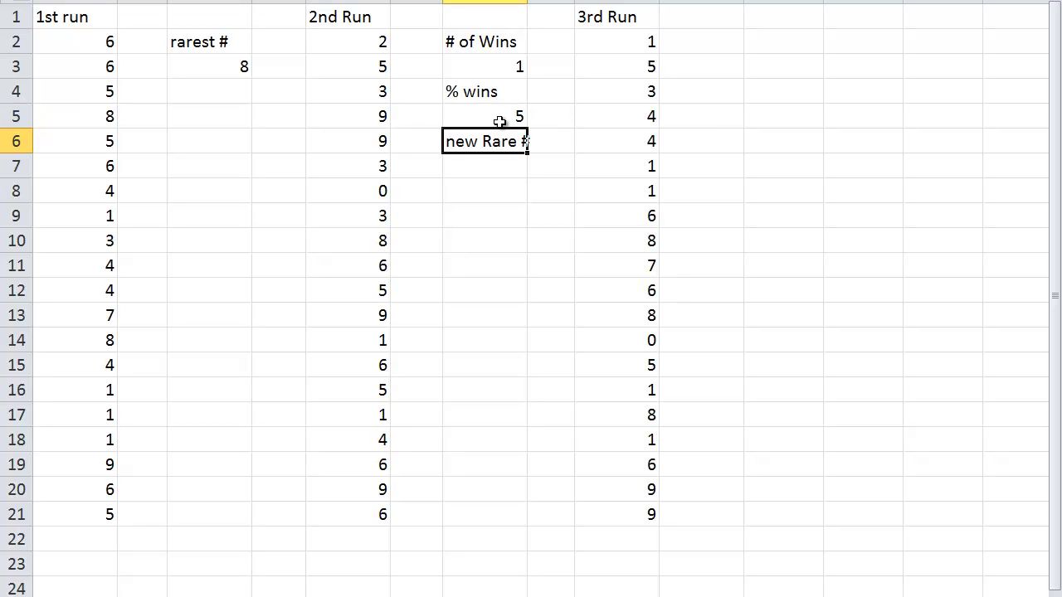
click(498, 172)
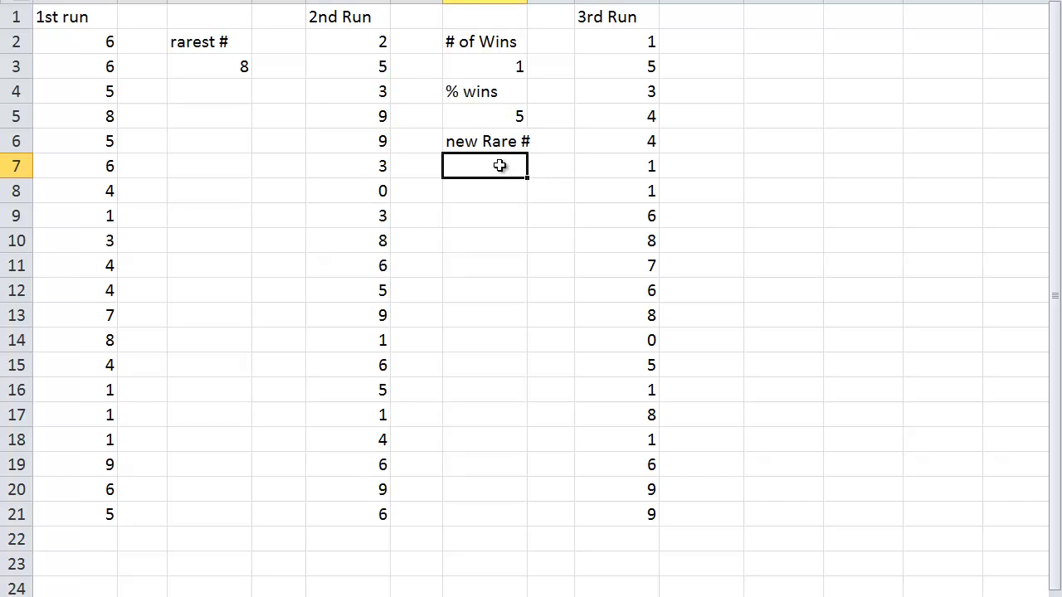
- Enter 7 as the new rare number, then copy the G2:G7 stats block to K2:K7 beside 3rd Run
text(7)
key(Return)
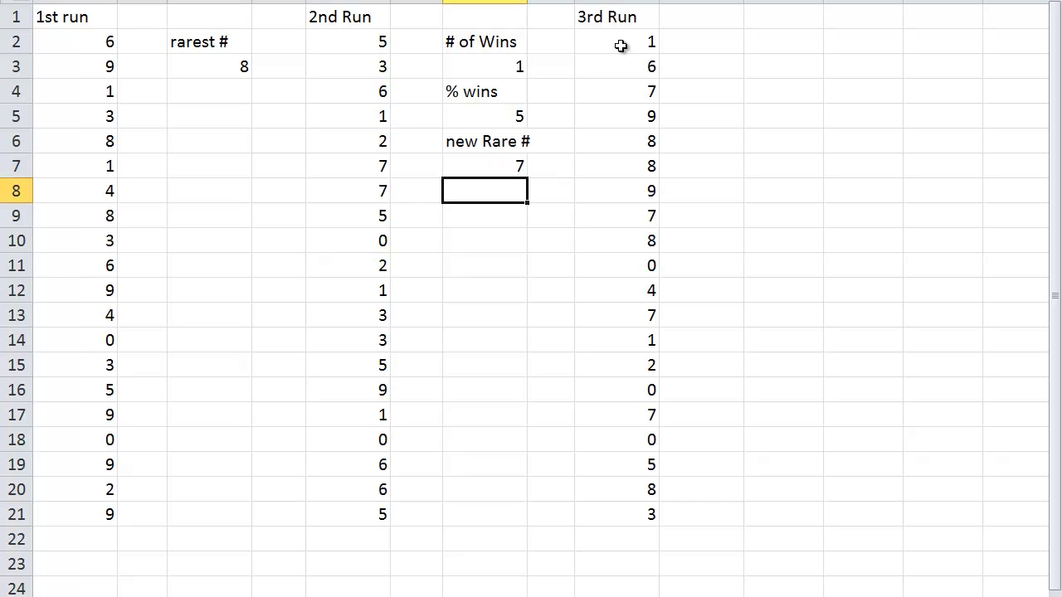
drag(487, 41, 485, 169)
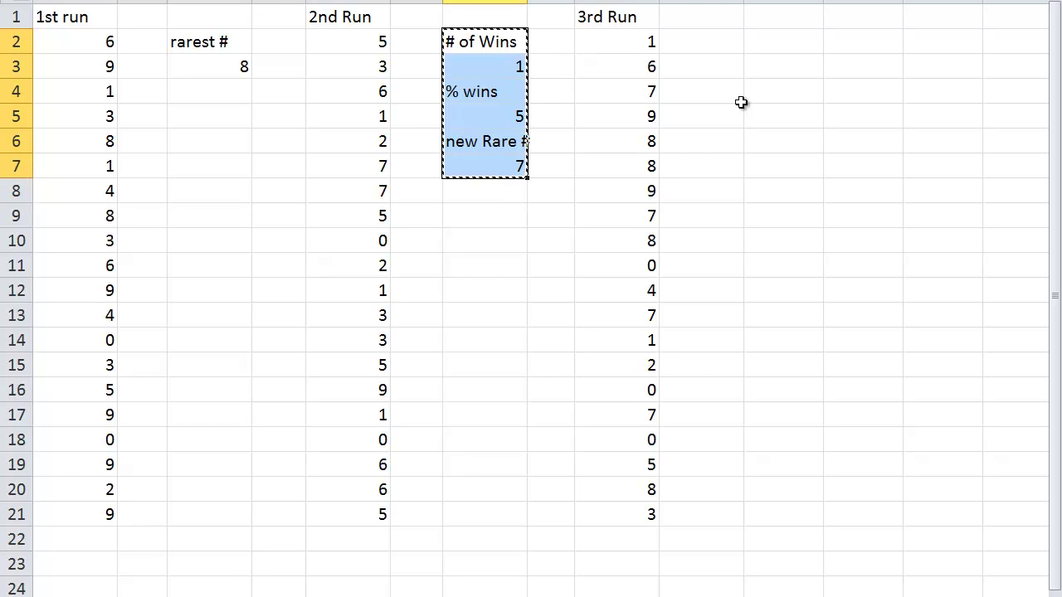
key(ctrl+c)
click(757, 41)
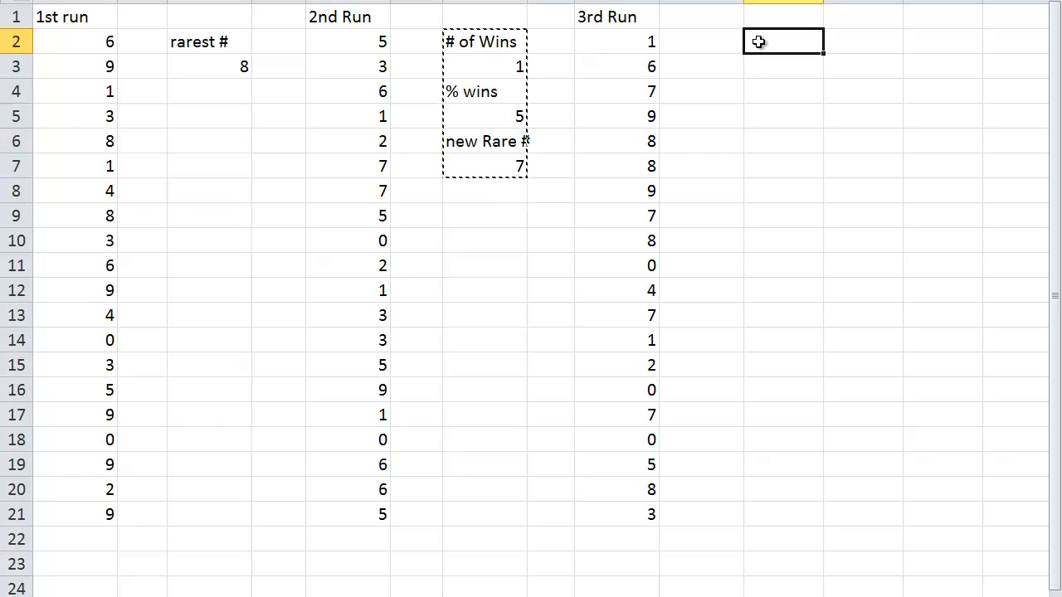
key(ctrl+v)
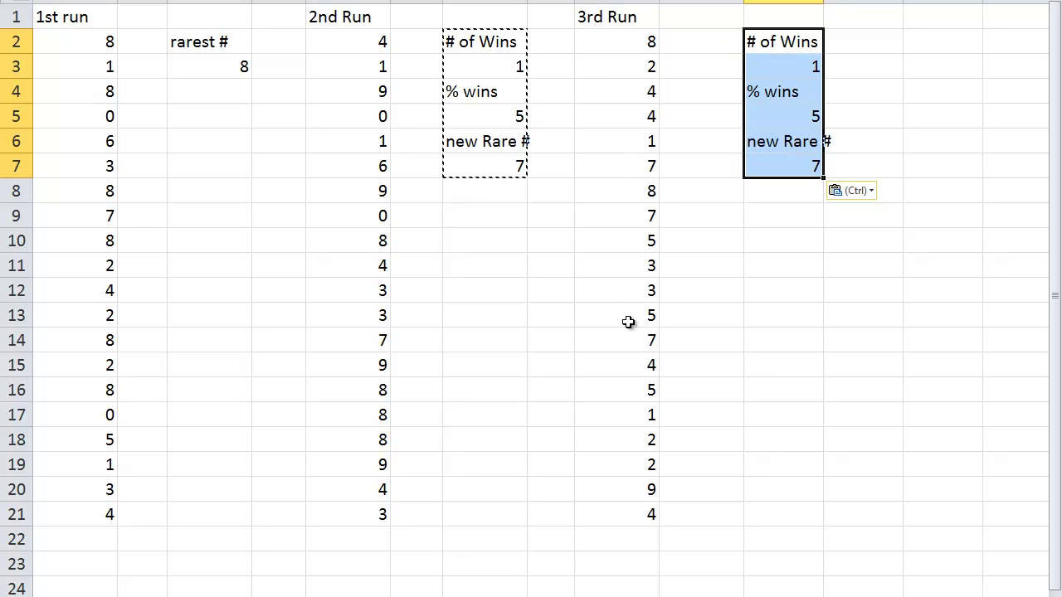
- In the 3rd Run stats, enter 3 wins, =3/20*100 (giving 15) for % wins, and 3 as the new Rare #
click(793, 67)
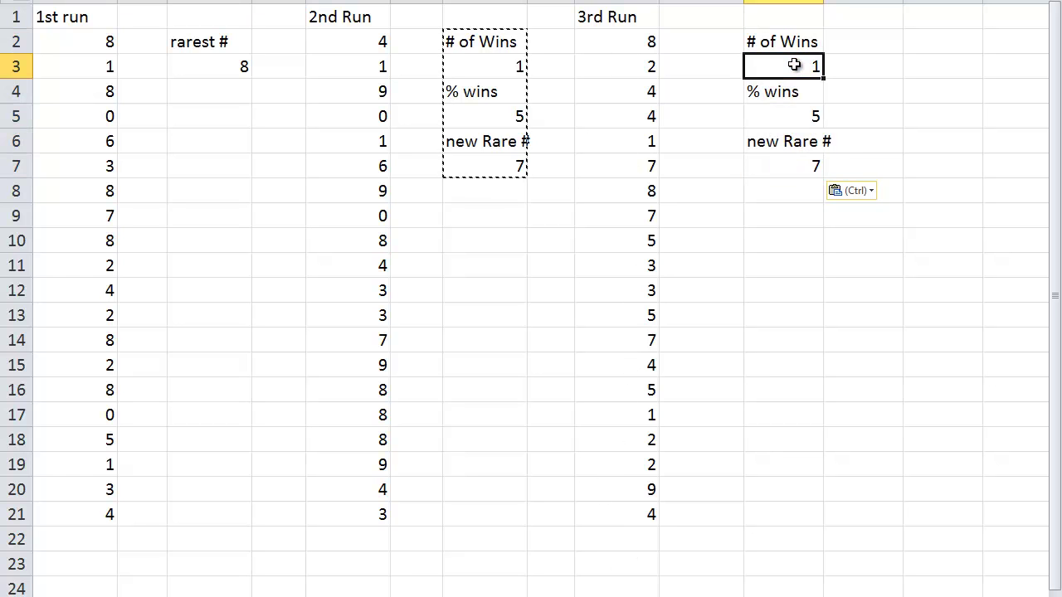
text(3)
key(ctrl+Return)
click(783, 122)
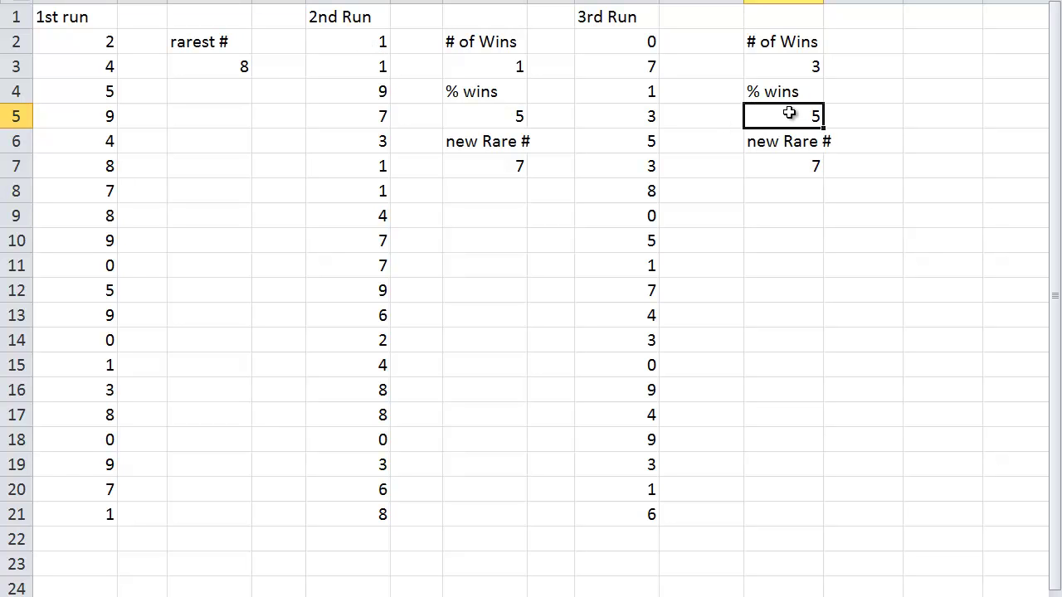
text(=3/20)
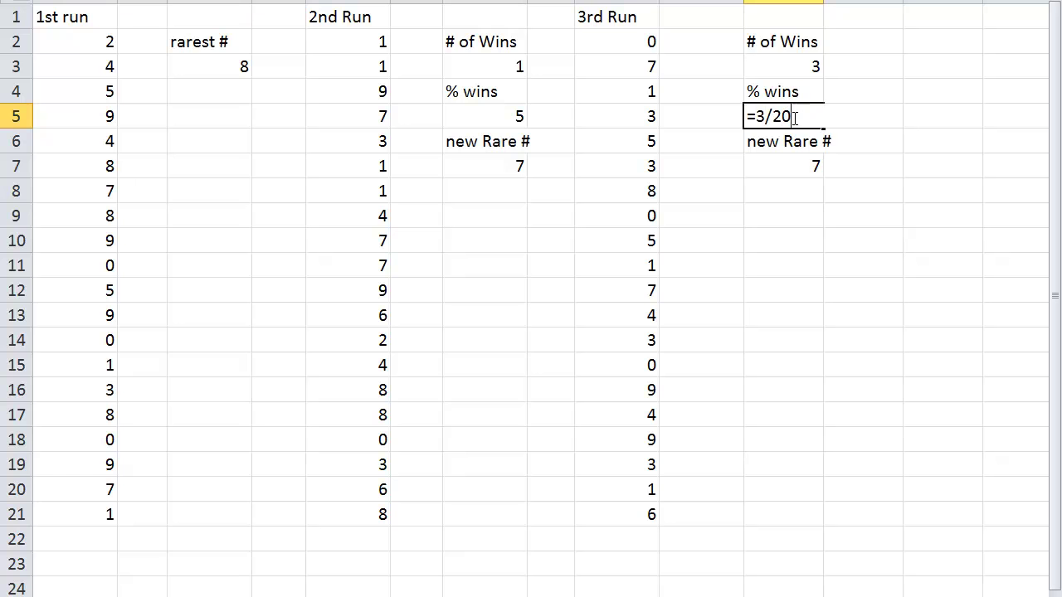
text(*100)
key(Return)
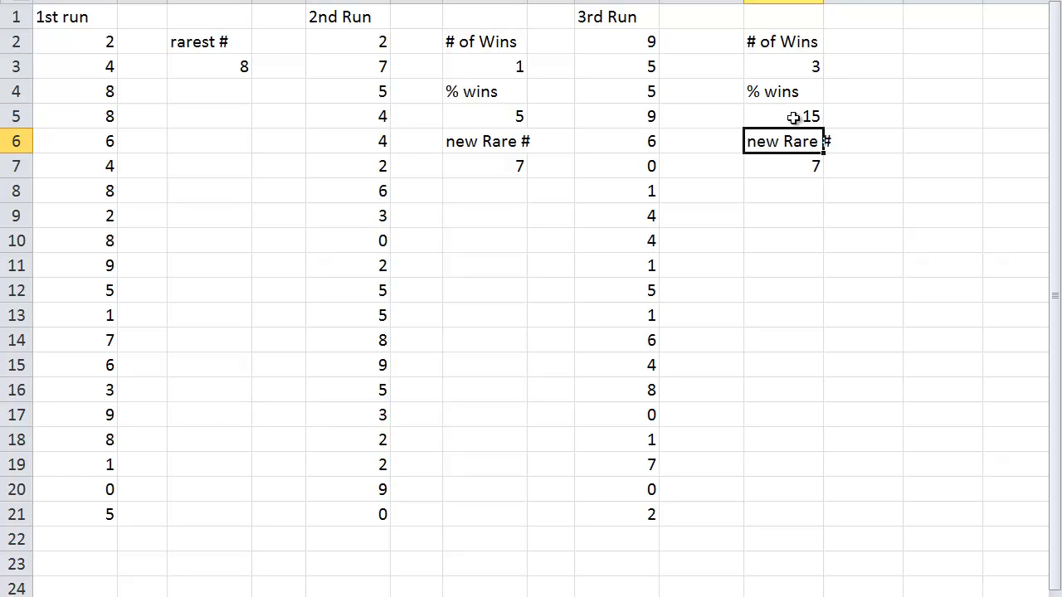
click(781, 164)
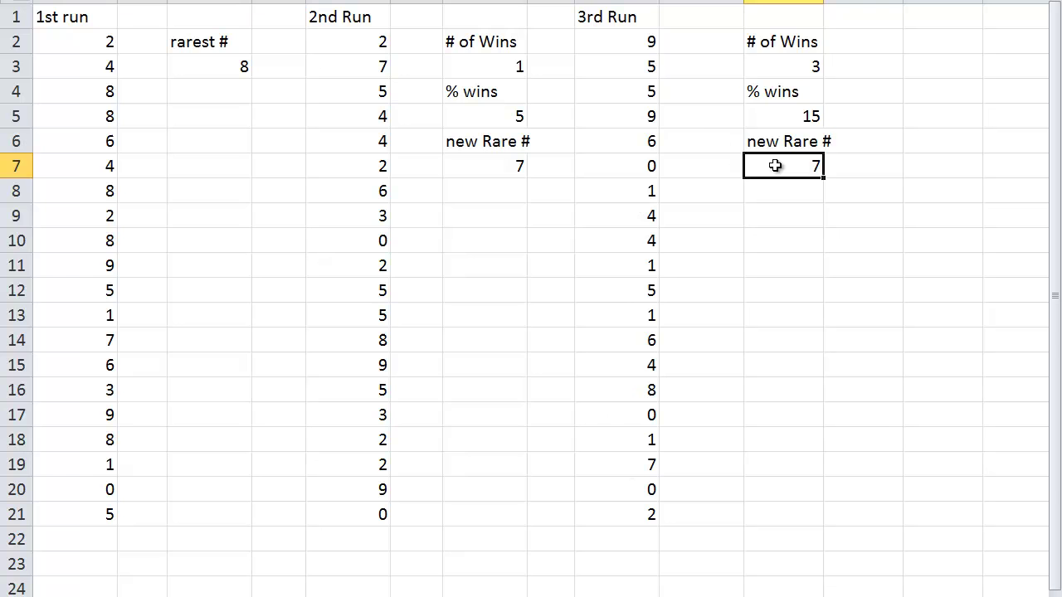
key(BackSpace)
text(3)
key(Return)
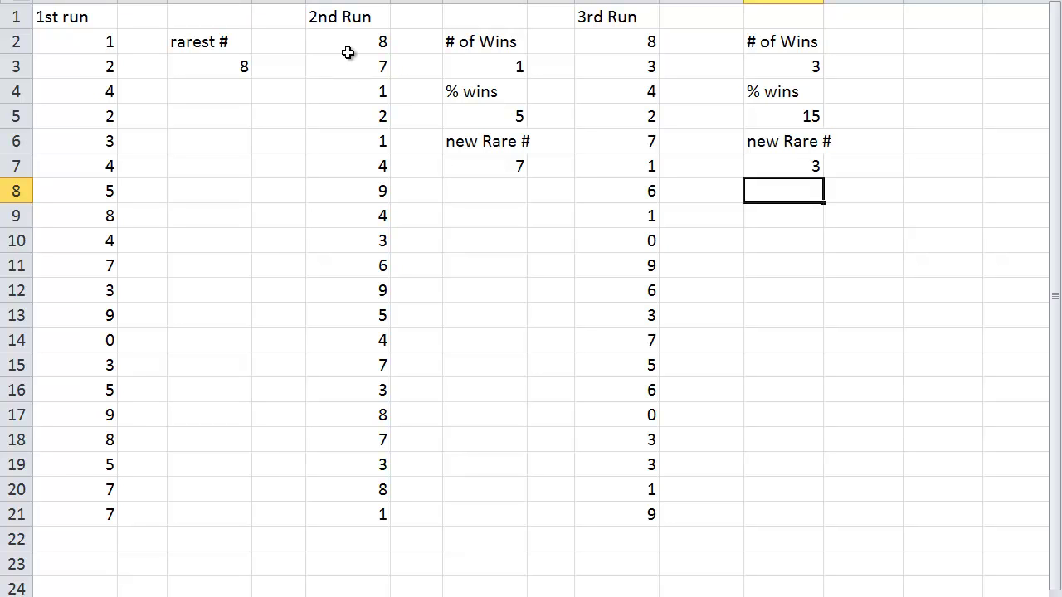
- Enter the recorded digits 1, 9, 3, 8 and 7 into cells B2 through B6
drag(339, 42, 322, 515)
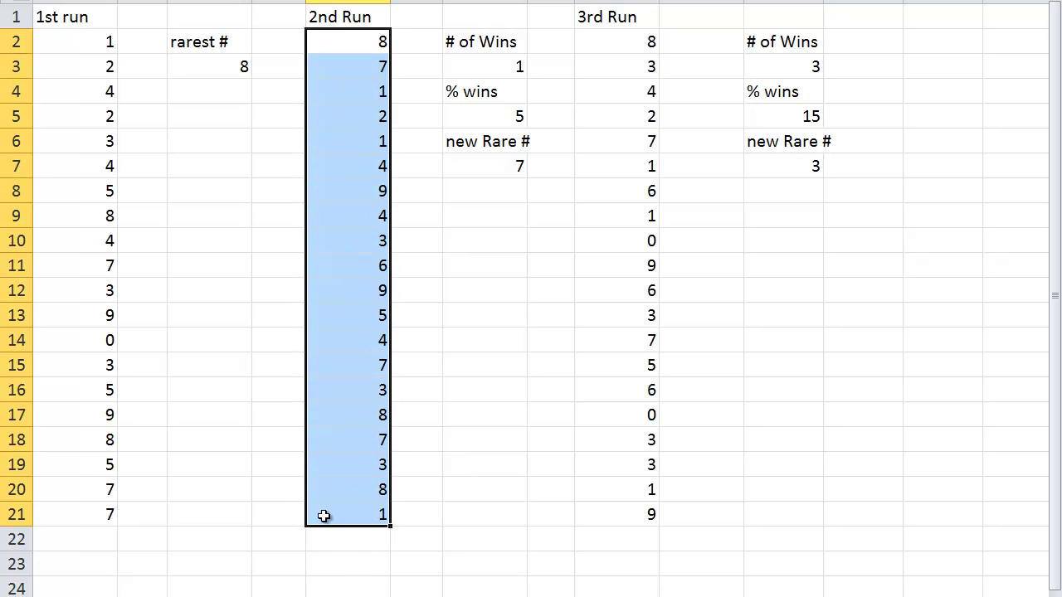
click(139, 43)
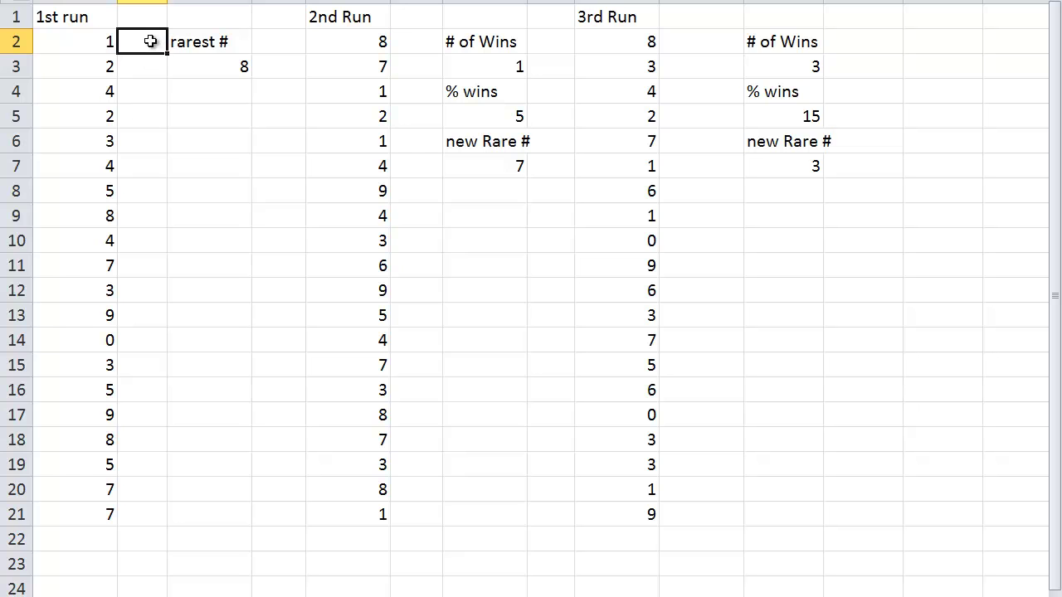
text(1)
click(133, 69)
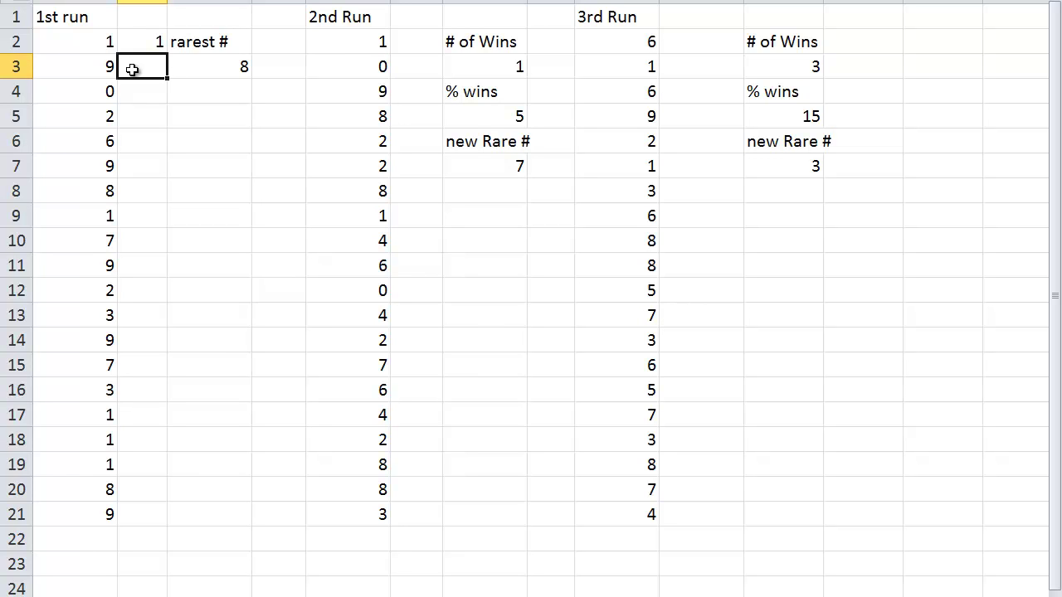
text(9)
click(145, 94)
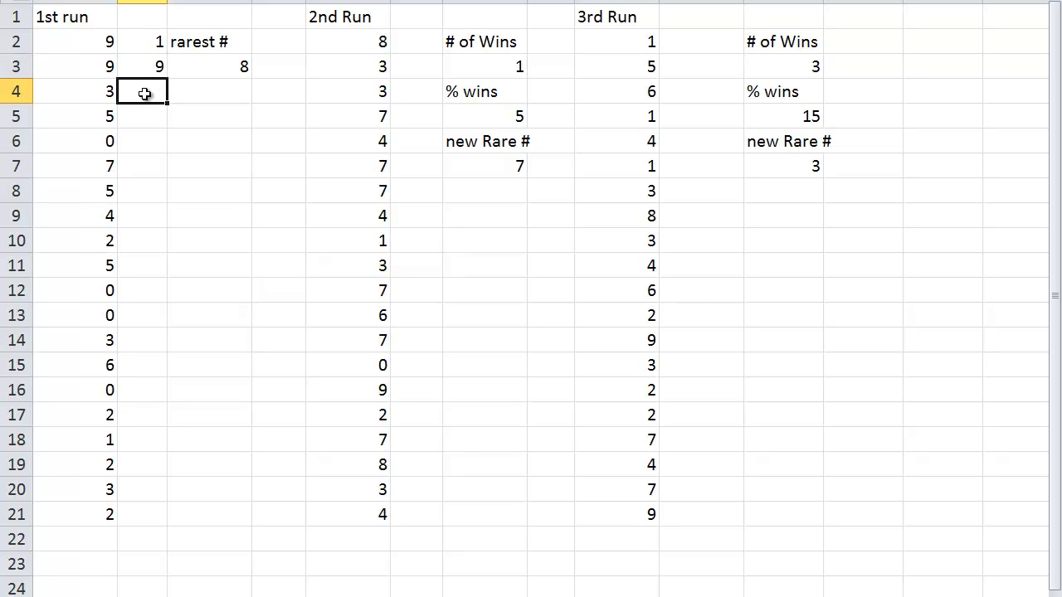
text(3)
click(146, 117)
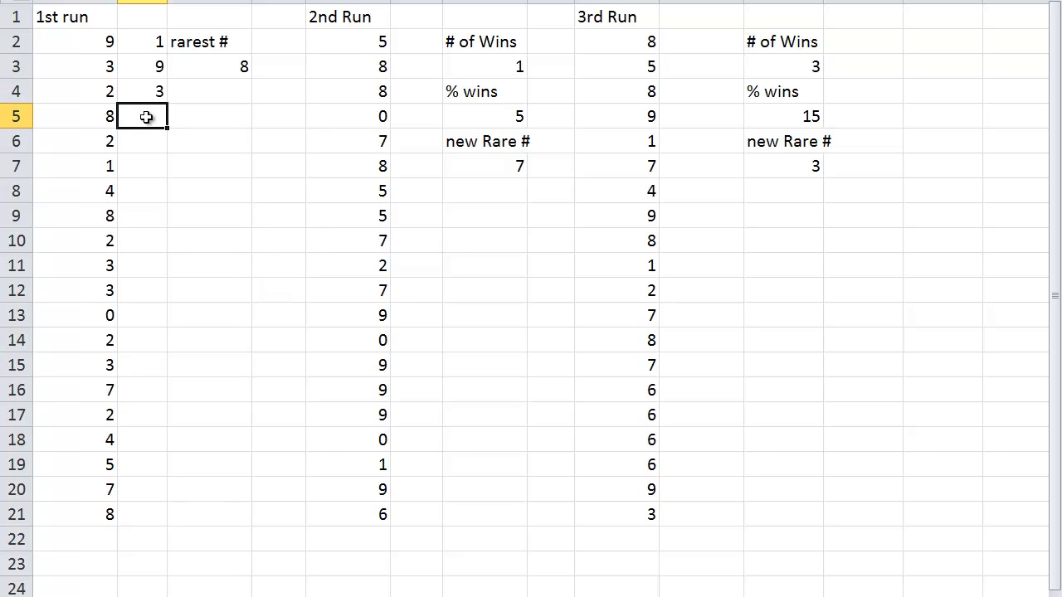
text(8)
click(151, 145)
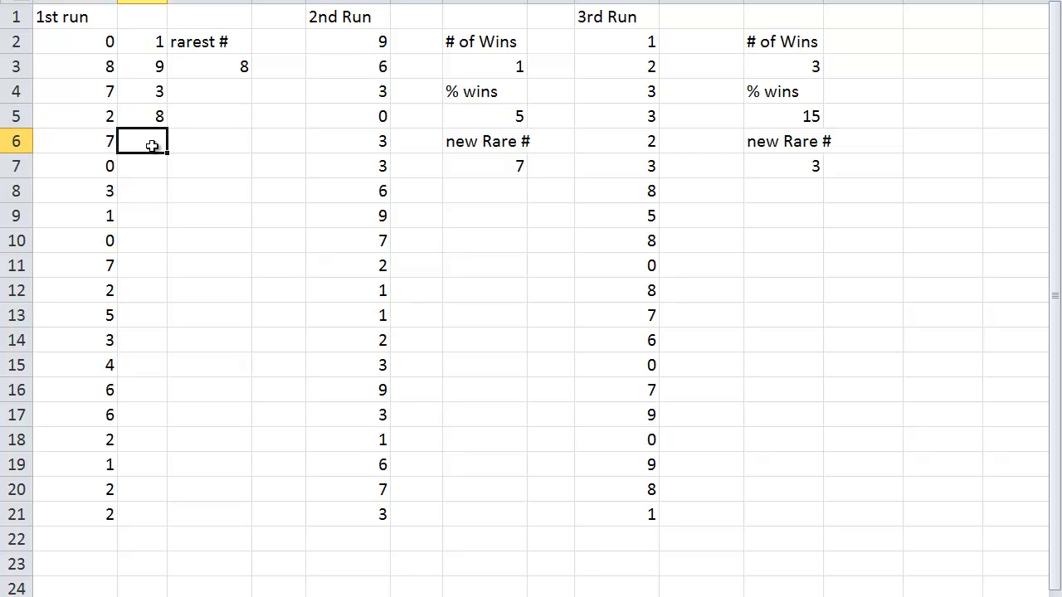
text(7)
click(156, 164)
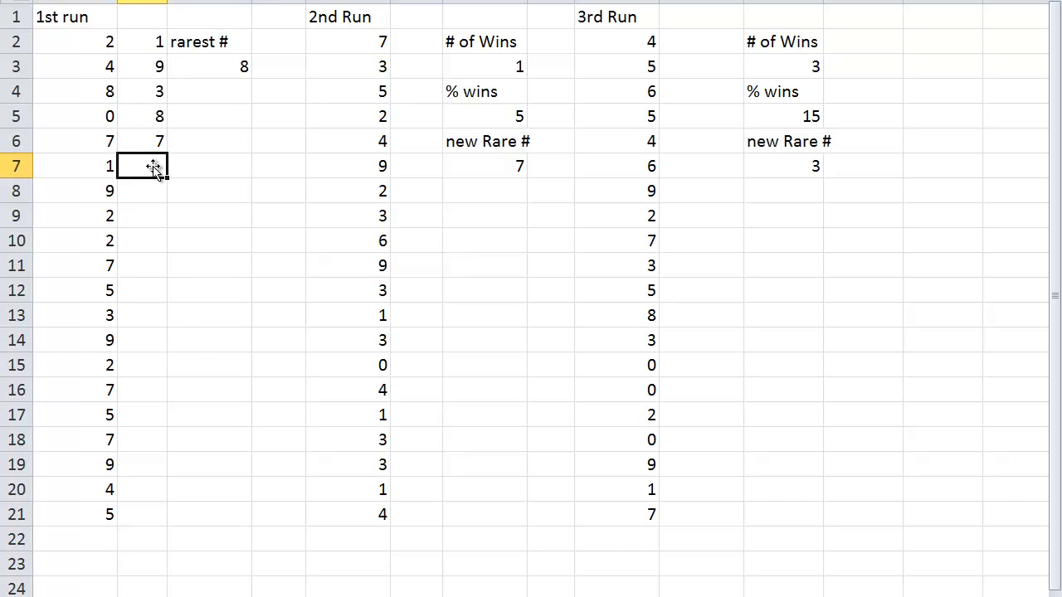
drag(86, 38, 83, 137)
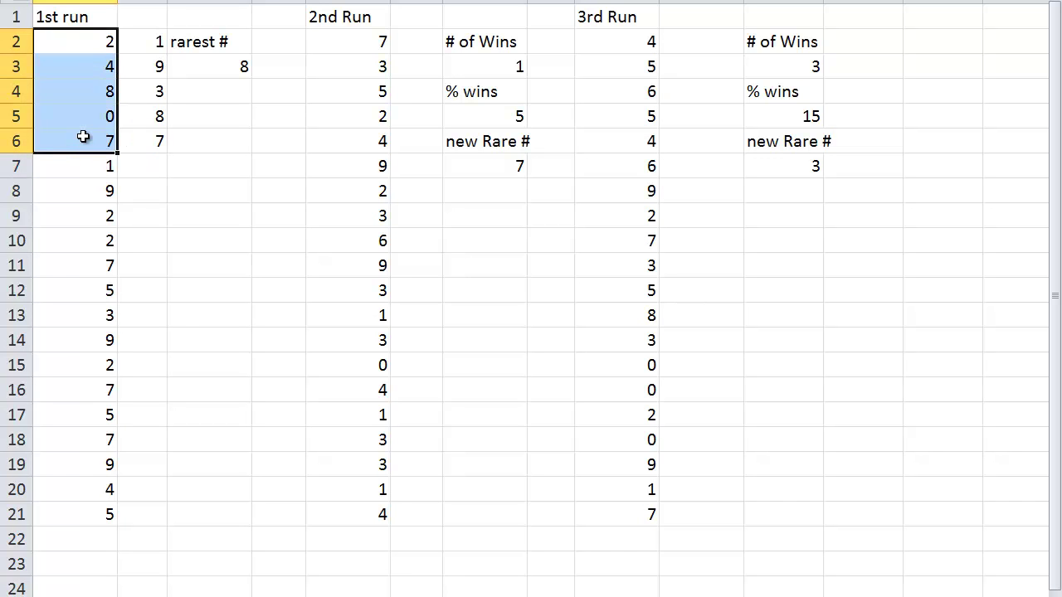
right_click(83, 136)
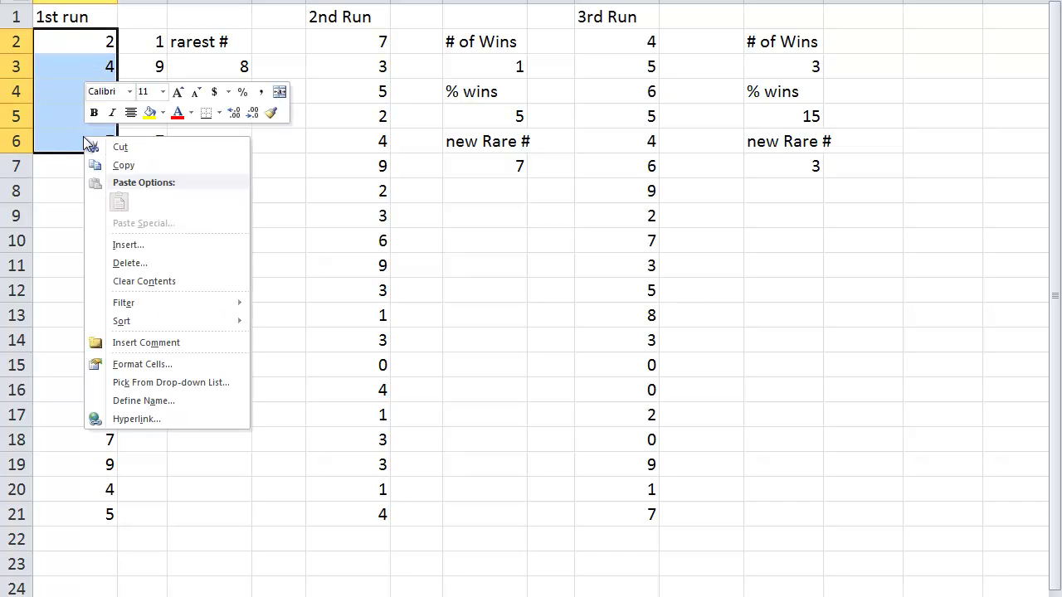
click(142, 263)
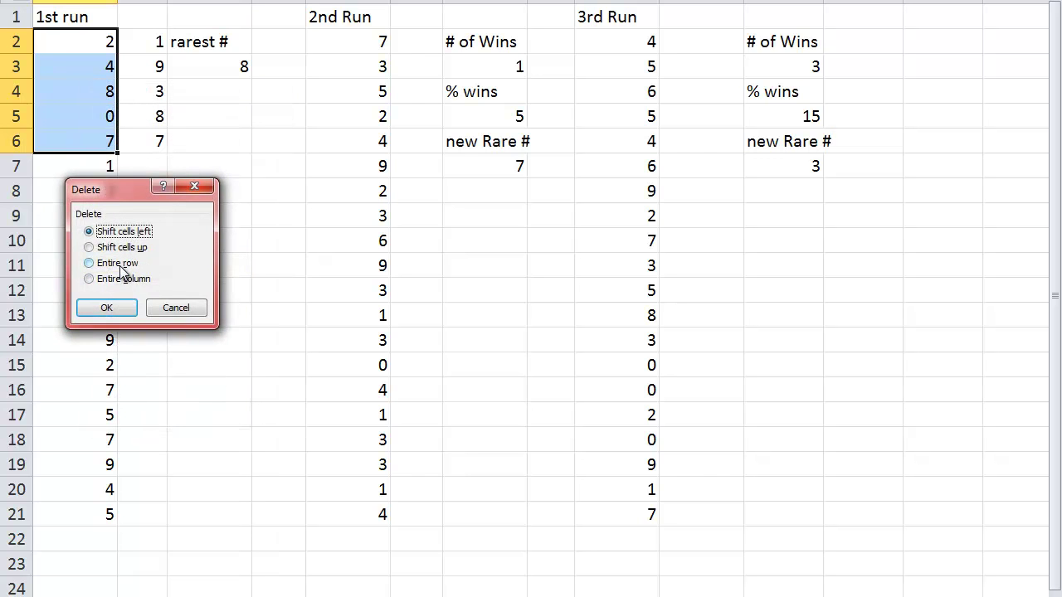
click(106, 309)
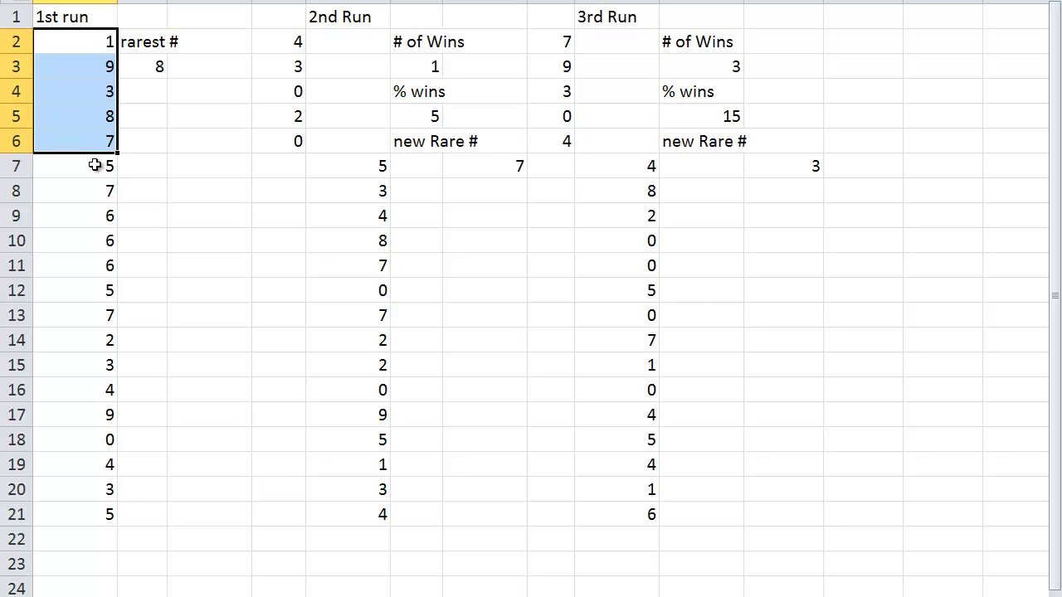
key(ctrl+z)
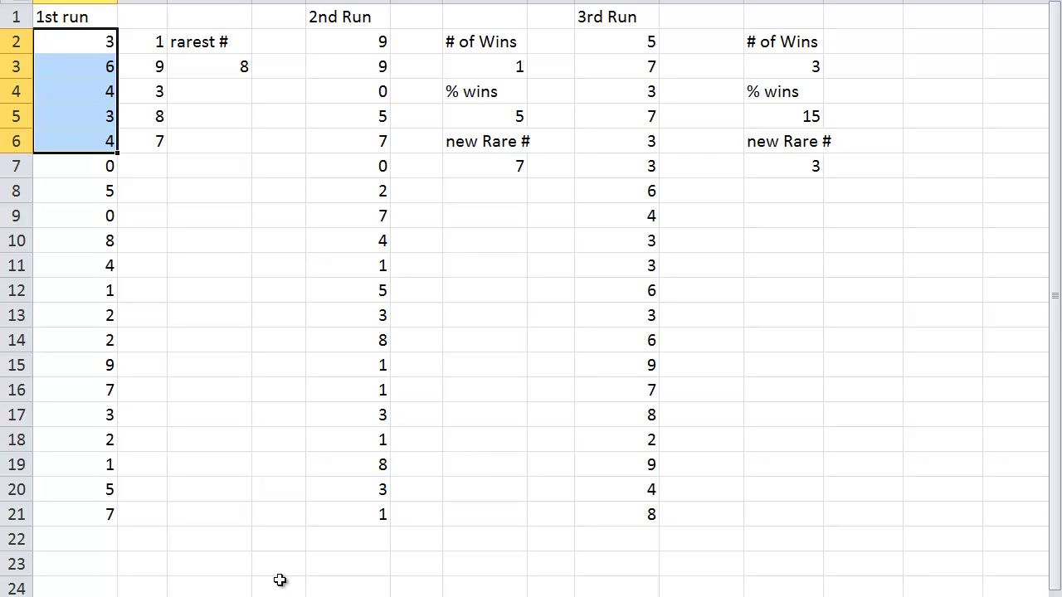
- Write 'don't forget to write up a one page paper explaining your results.' in cell C22
click(209, 544)
text(do)
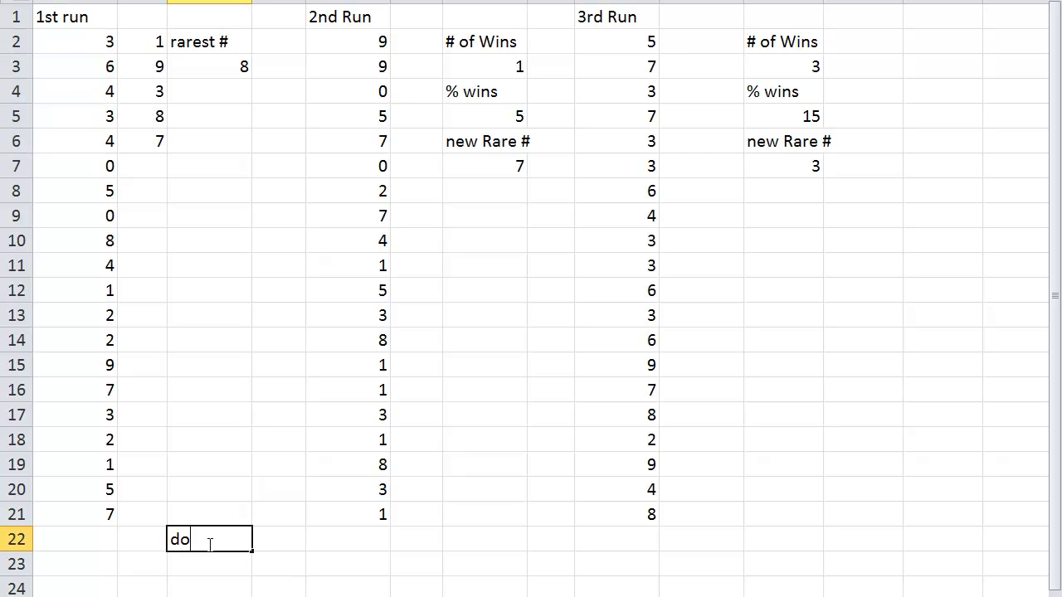
text(n't forget to write up a )
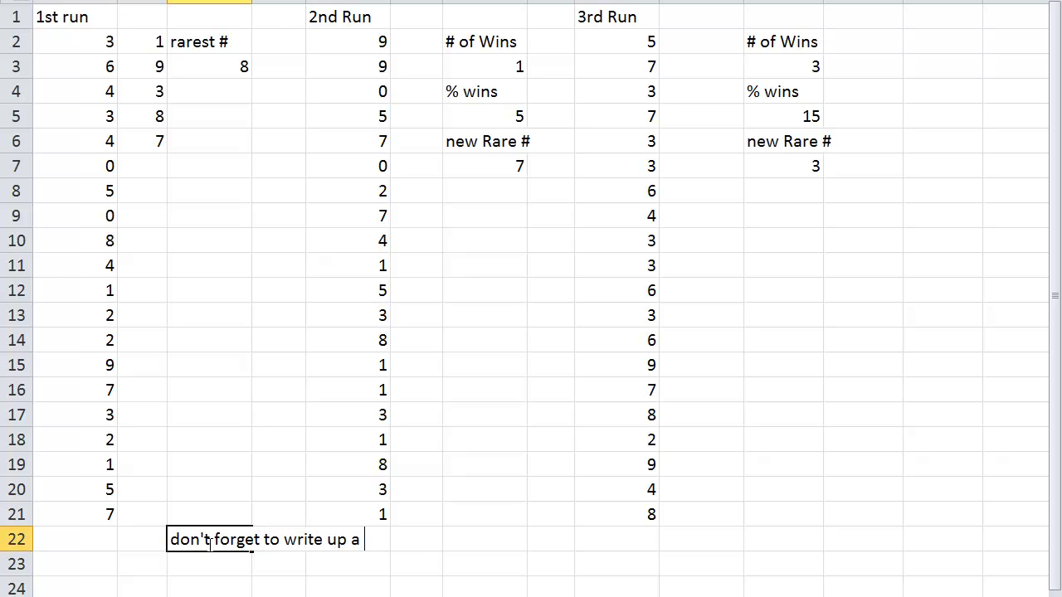
text(one page p)
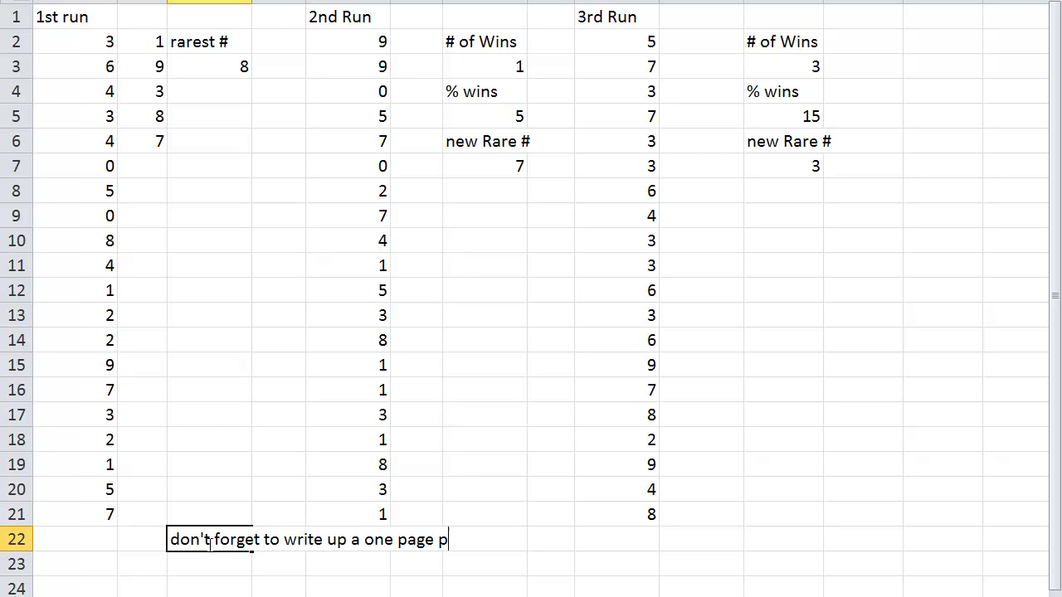
text(aper explaining)
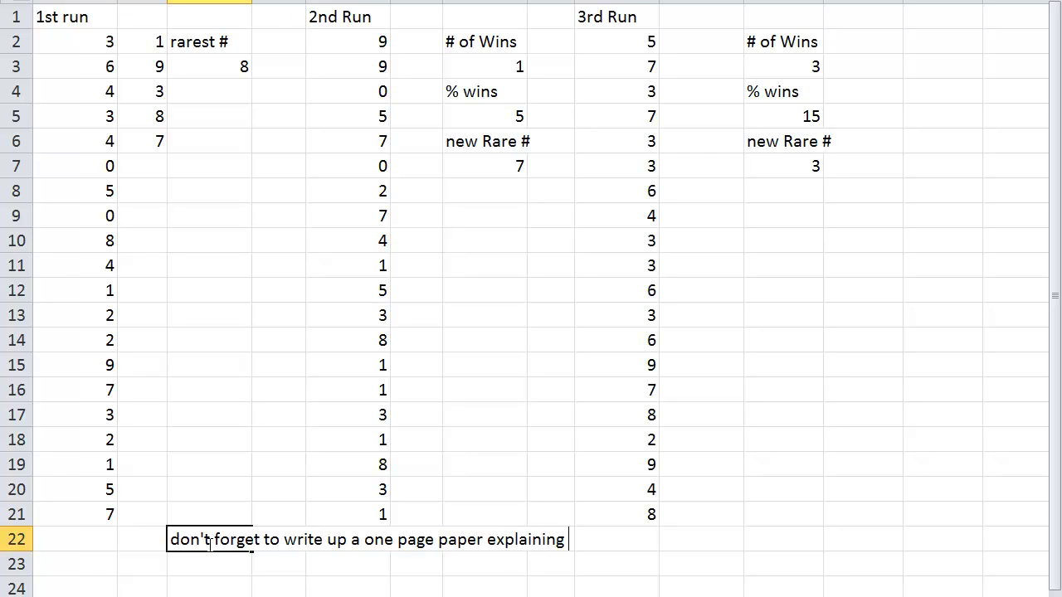
text( your result)
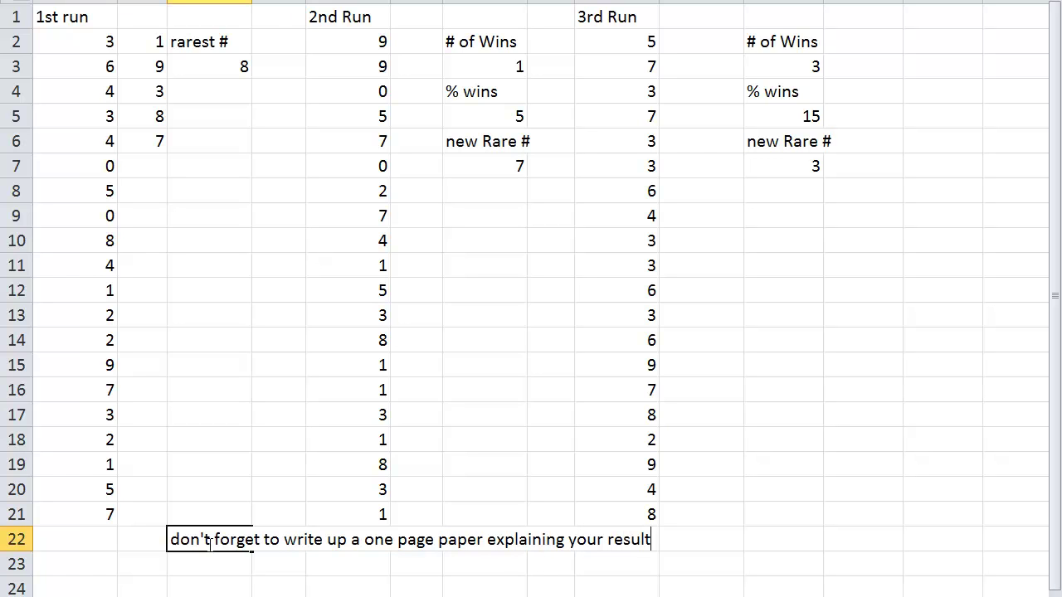